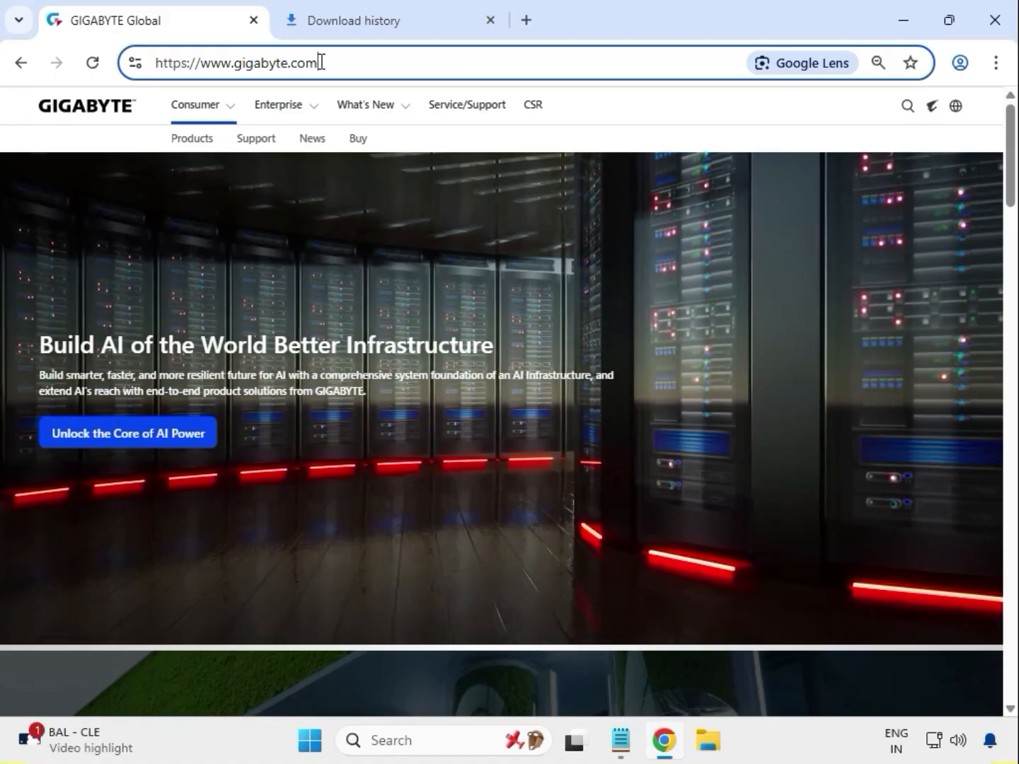
- Search the GIGABYTE site for Z590 AORUS PRO AX, limit results to products, and open the Z590 AORUS PRO AX (rev. 1.0) page
left_click_drag(322, 62, 153, 62)
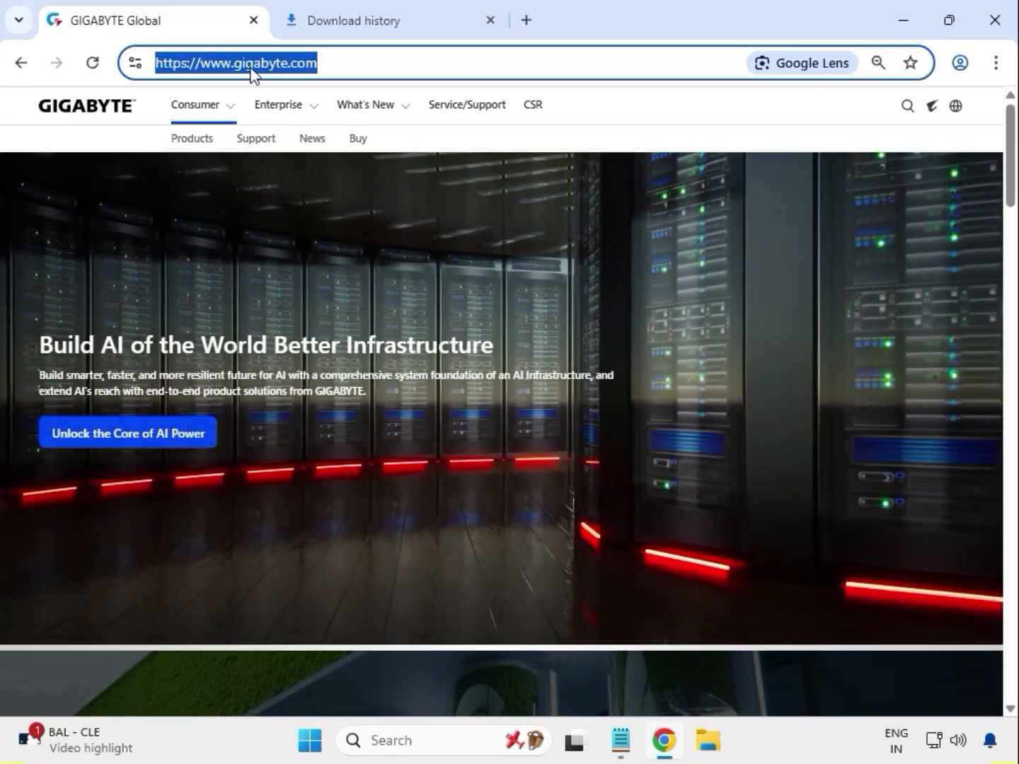
left_click(253, 62)
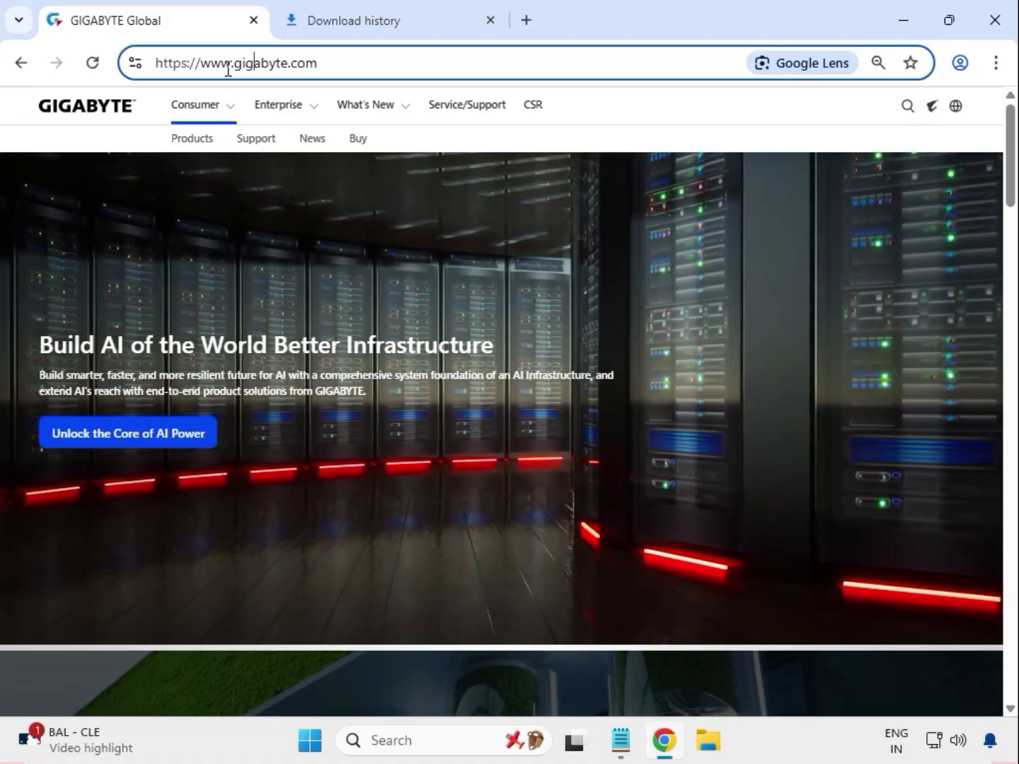
left_click(907, 111)
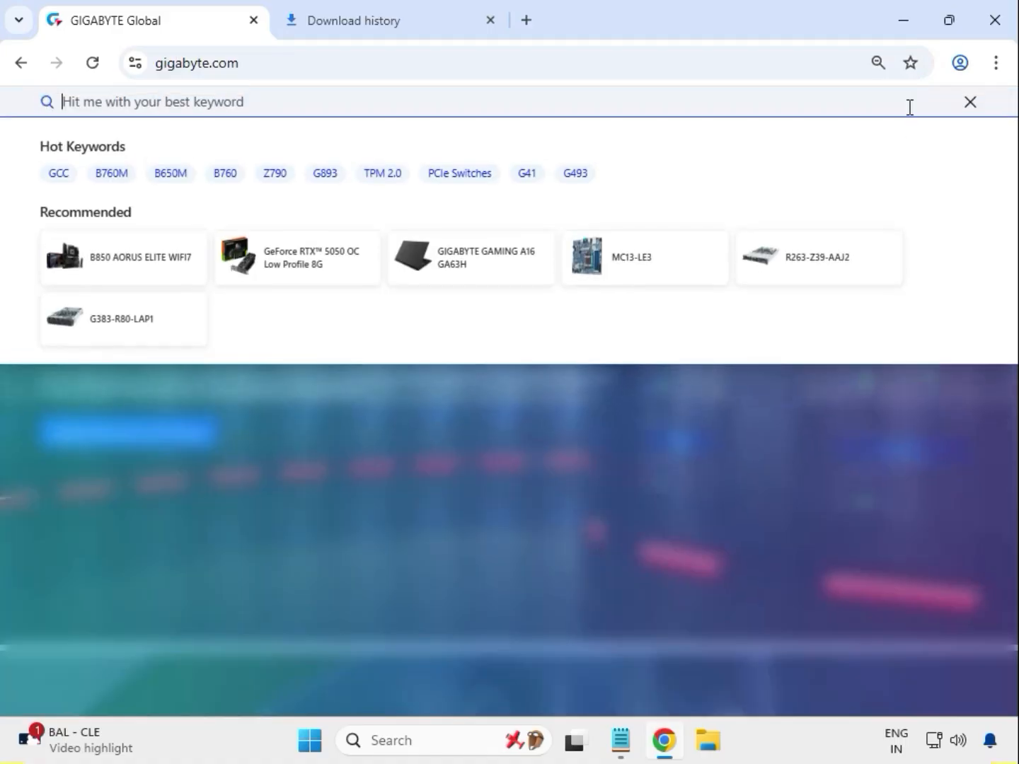
type("Z590 AORUS PRO AX")
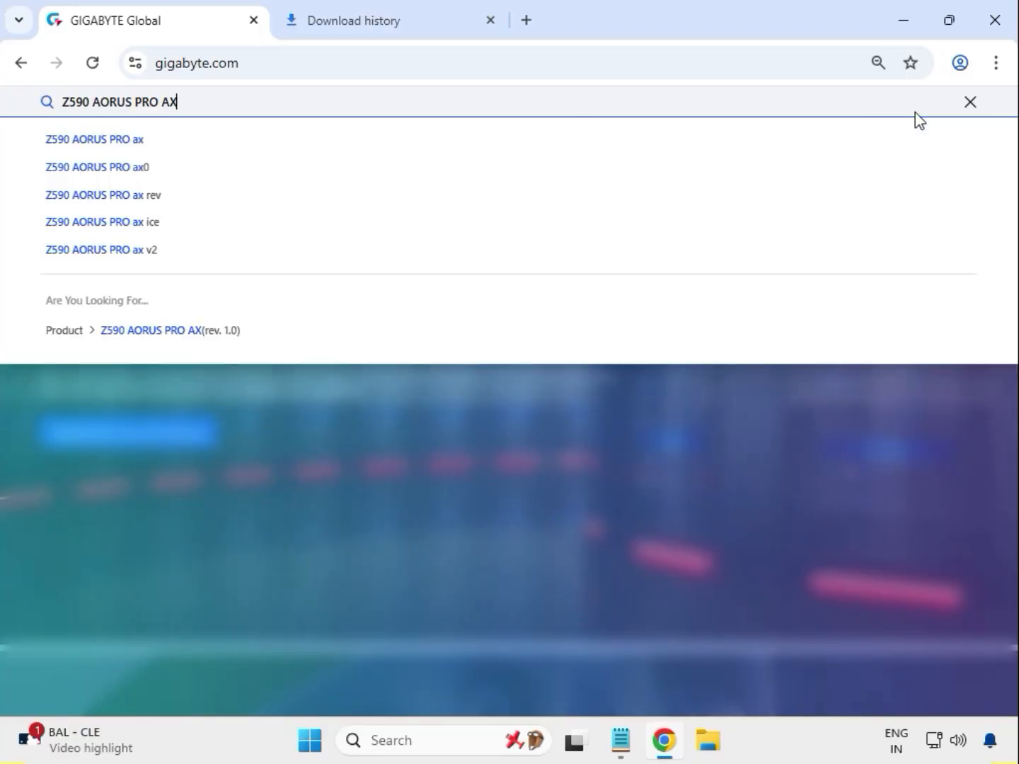
key("Return")
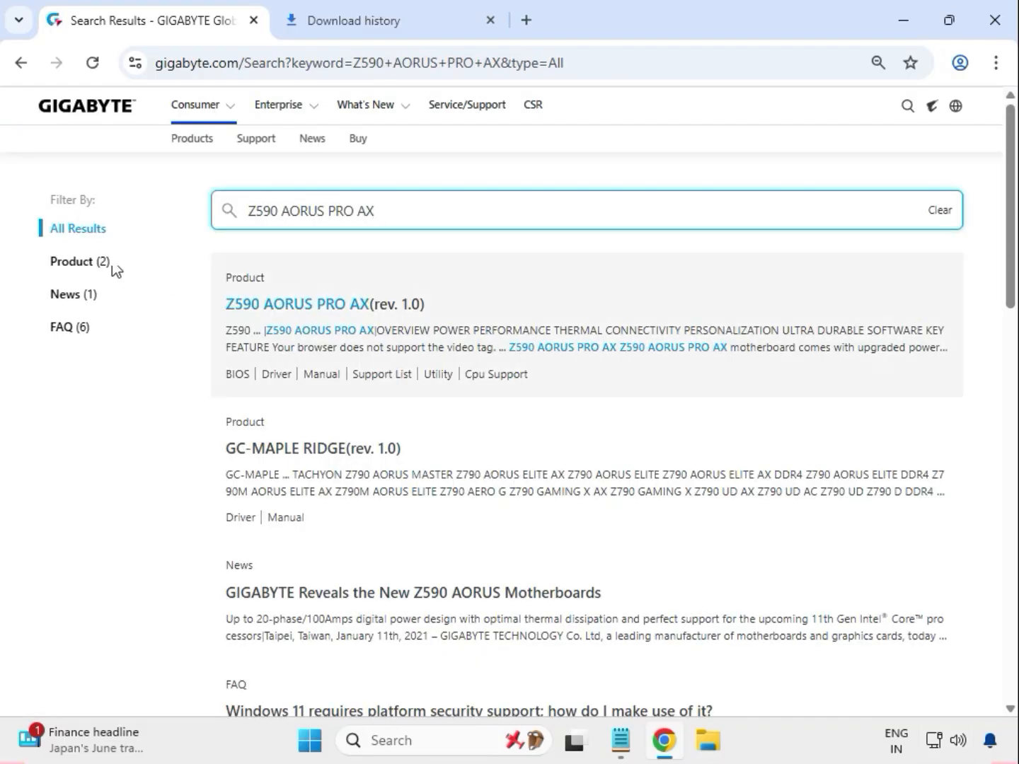
left_click(94, 261)
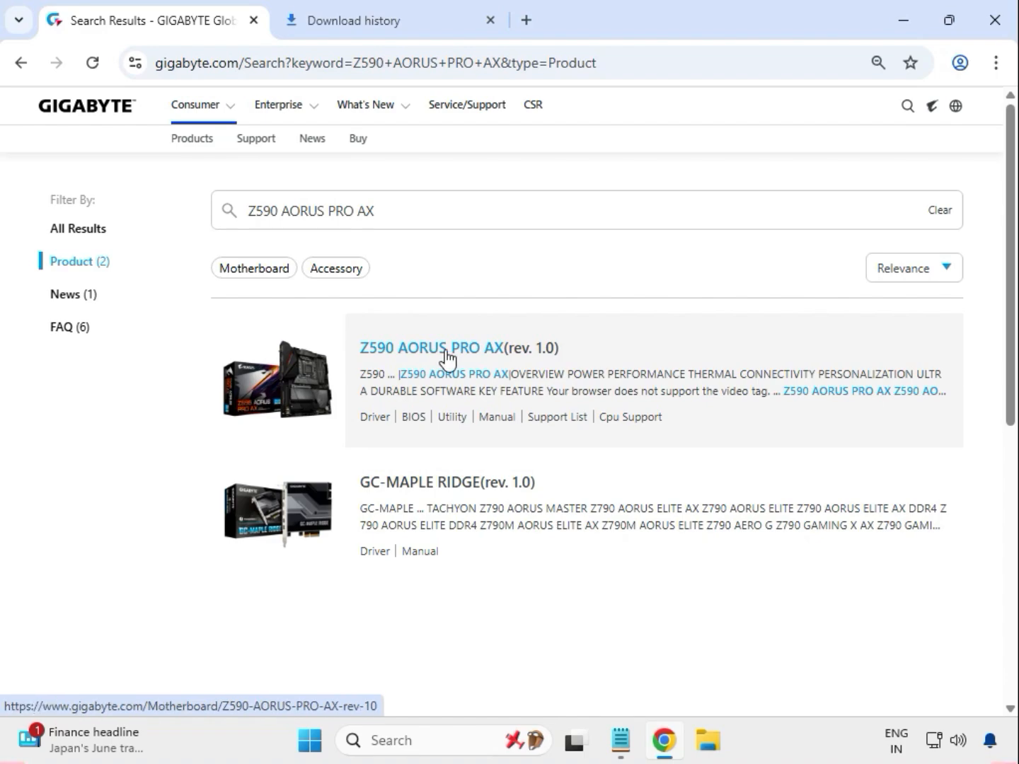
left_click(447, 359)
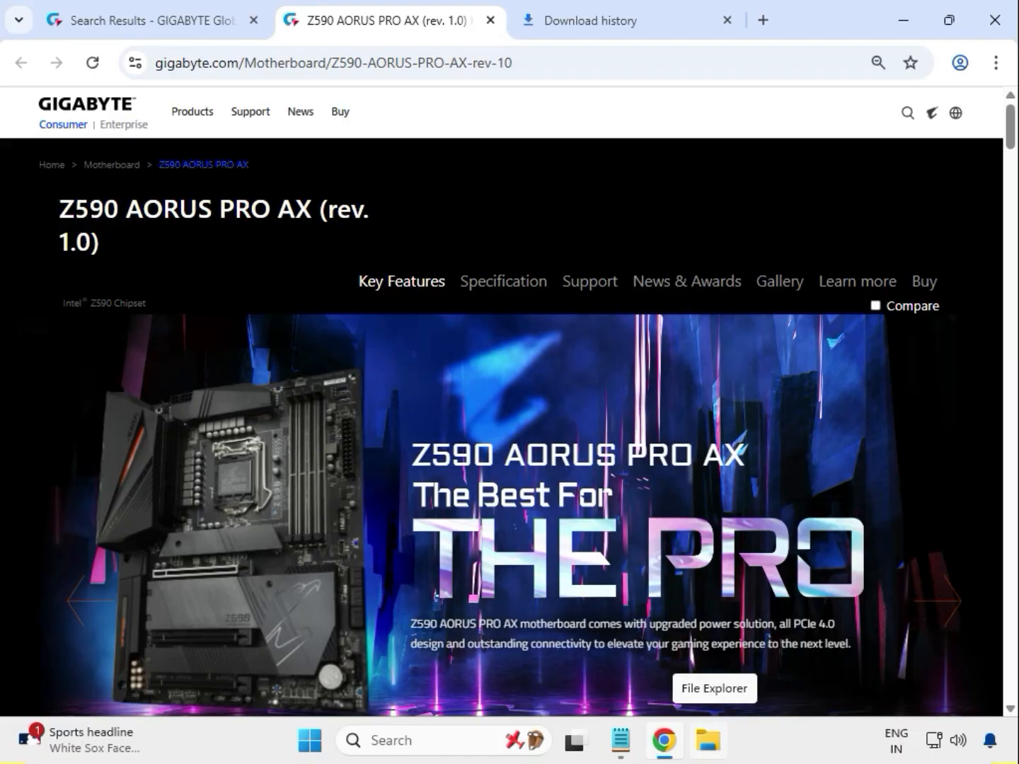
- Show the motherboard's support downloads and filter the drivers to Windows 11 64bit
left_click(598, 284)
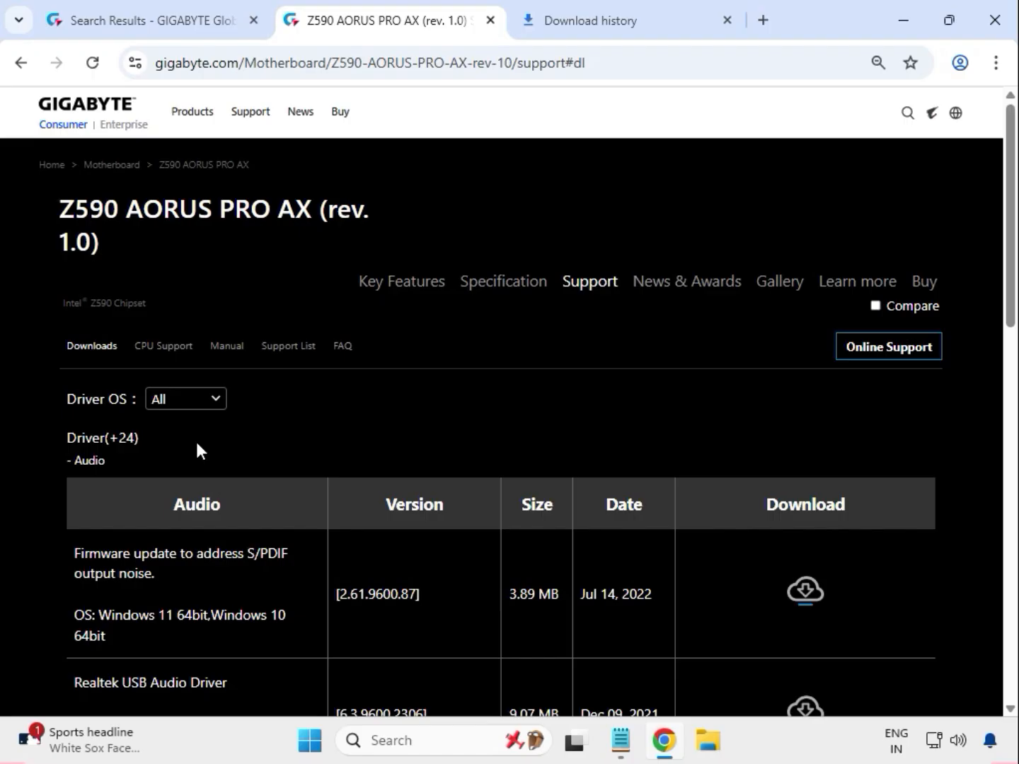
left_click(206, 401)
left_click(232, 433)
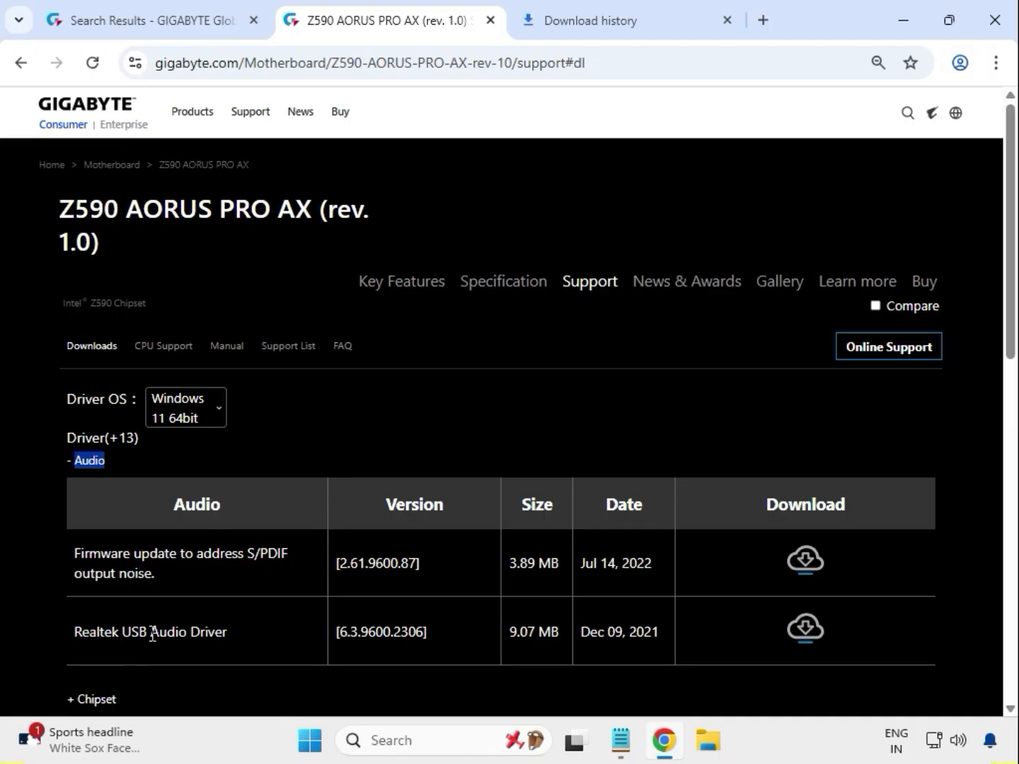
- Download the Realtek USB Audio Driver, version 6.3.9600.2306, from the Audio section
left_click_drag(152, 631, 243, 629)
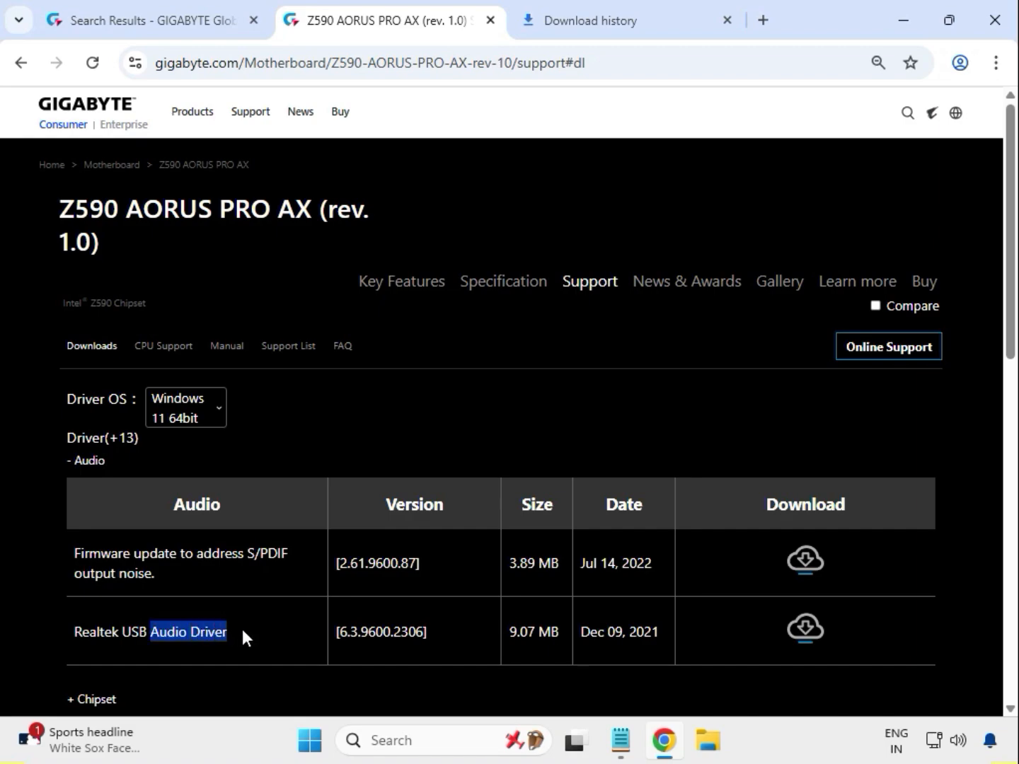
left_click(806, 641)
left_click(922, 64)
left_click(555, 198)
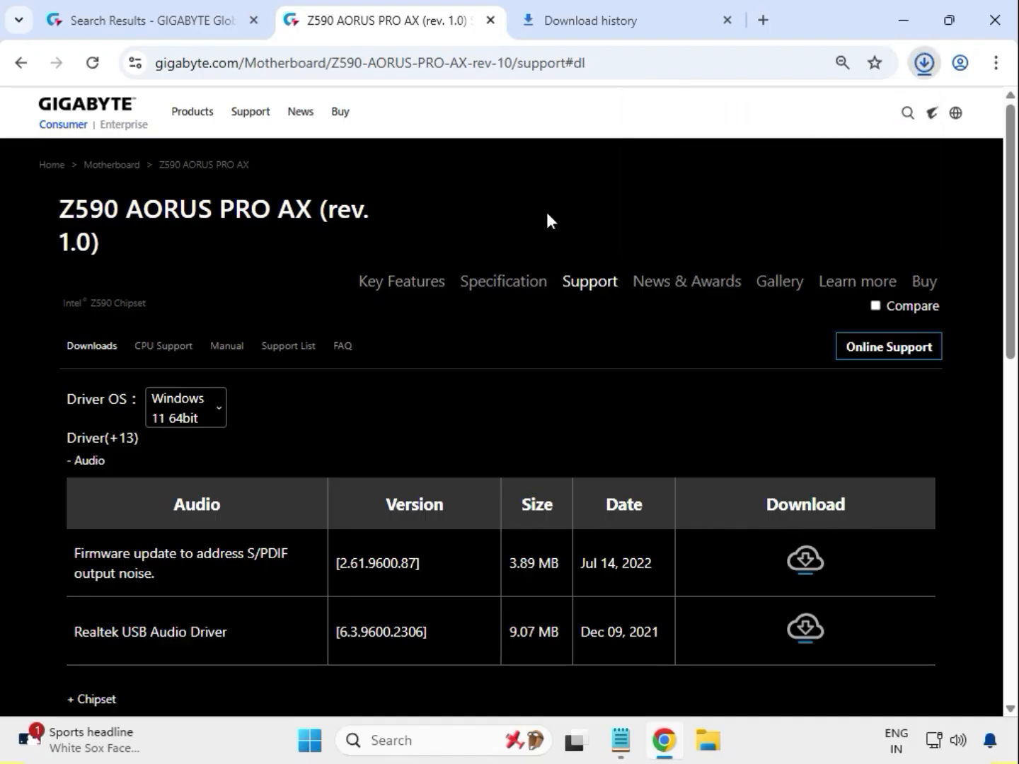
- Download the Intel INF installation and Intel Serial I/O driver from the Chipset section
scroll(537, 317, "down", 5)
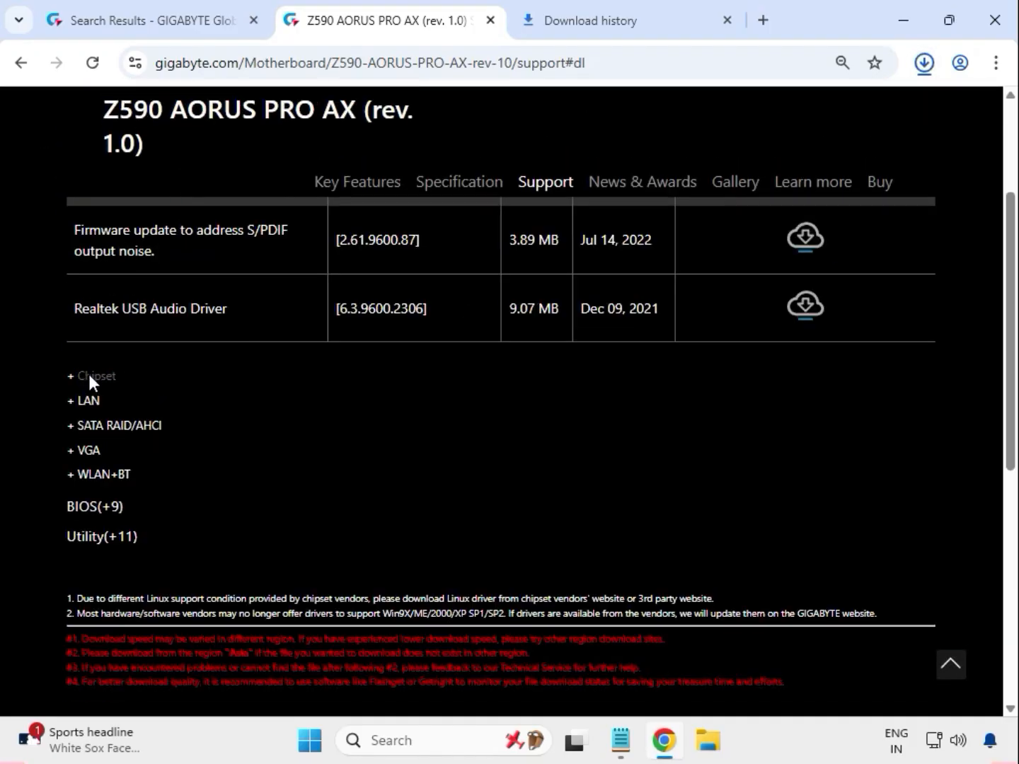
left_click(89, 378)
scroll(111, 410, "up", 2)
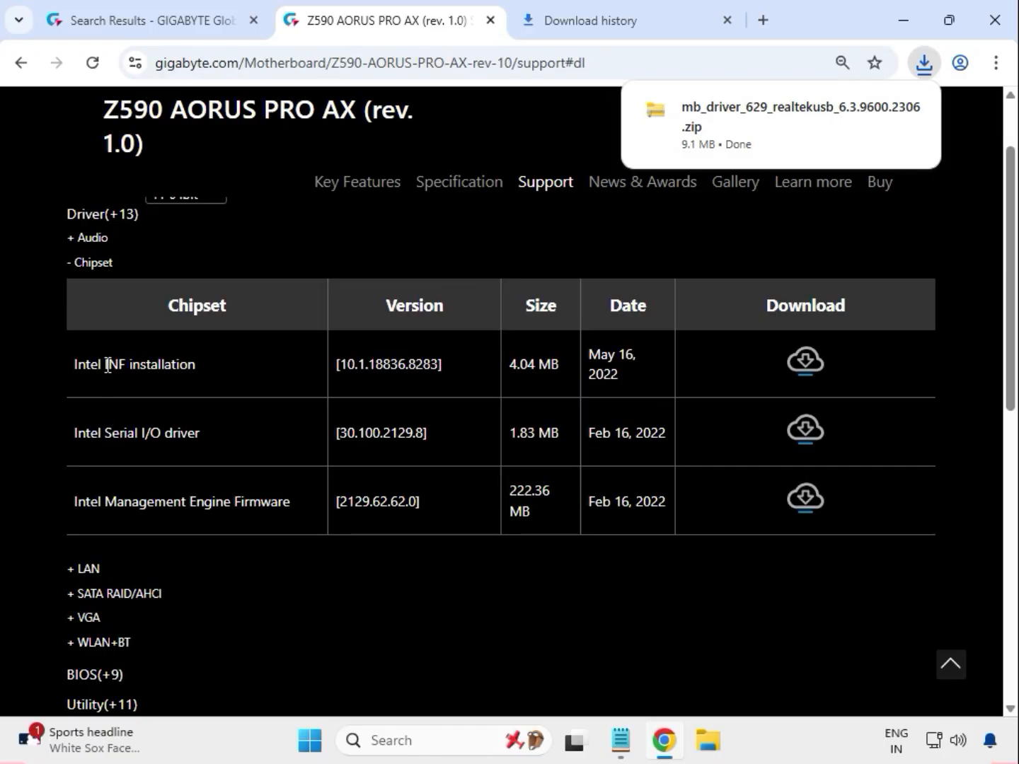
left_click_drag(108, 364, 200, 364)
left_click_drag(97, 426, 201, 428)
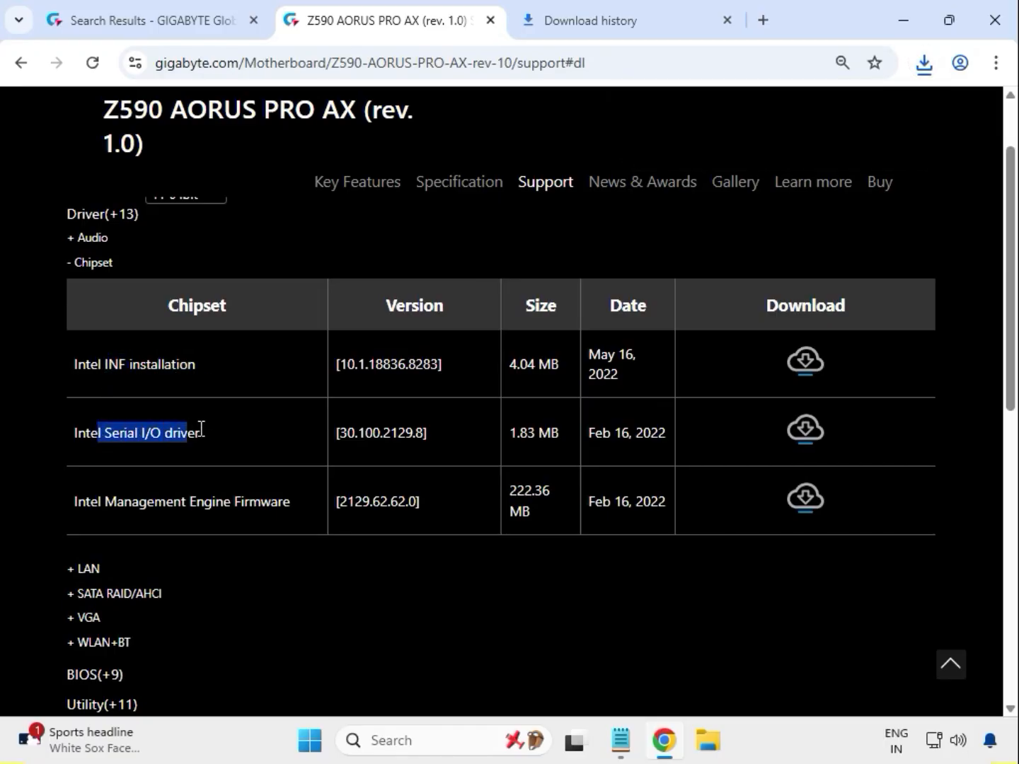
left_click(805, 427)
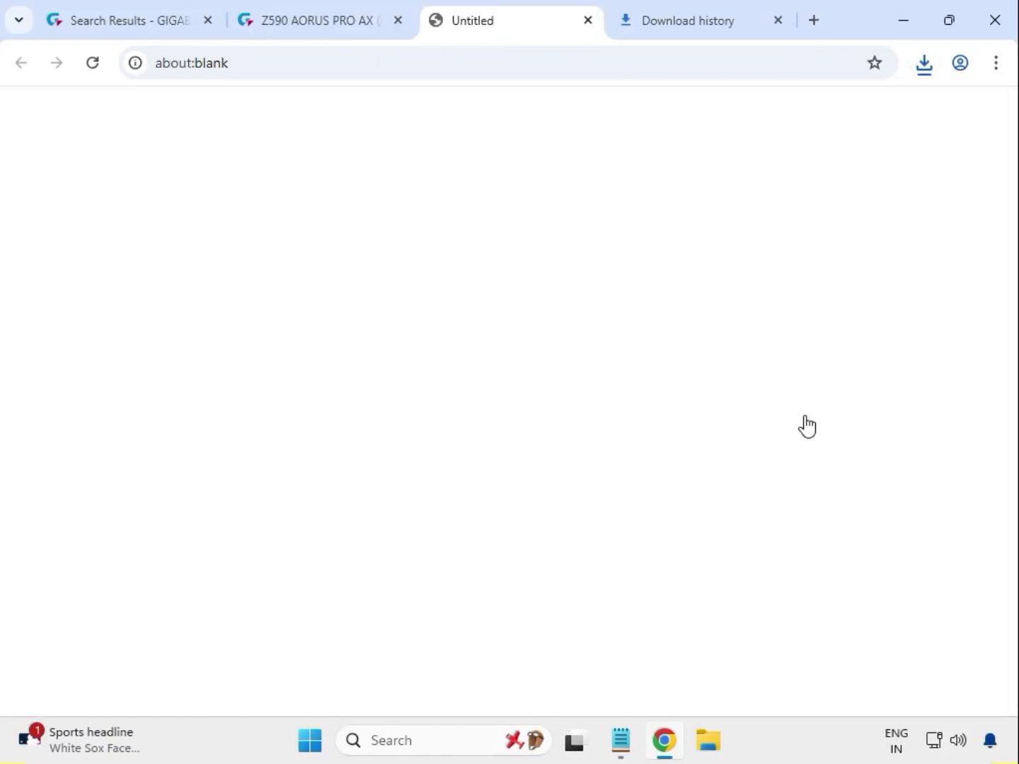
left_click(798, 423)
- Download the Intel i225 LAN driver, version 2.1.1.7, from the LAN section
scroll(200, 454, "down", 2)
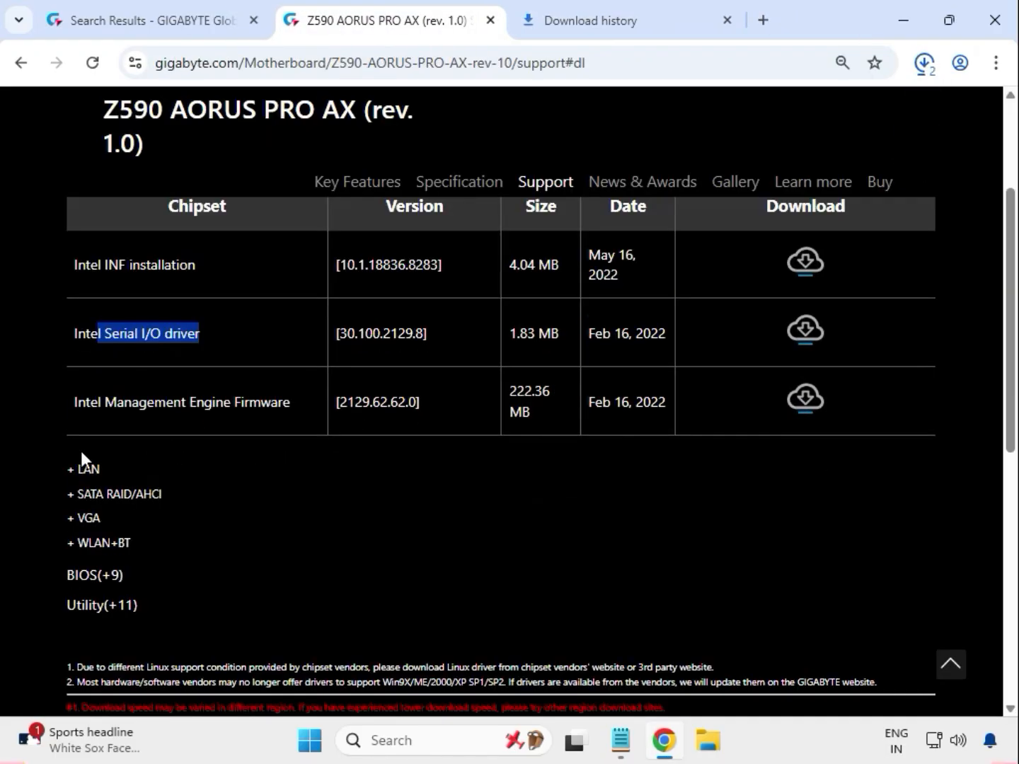
left_click(87, 470)
scroll(101, 420, "up", 2)
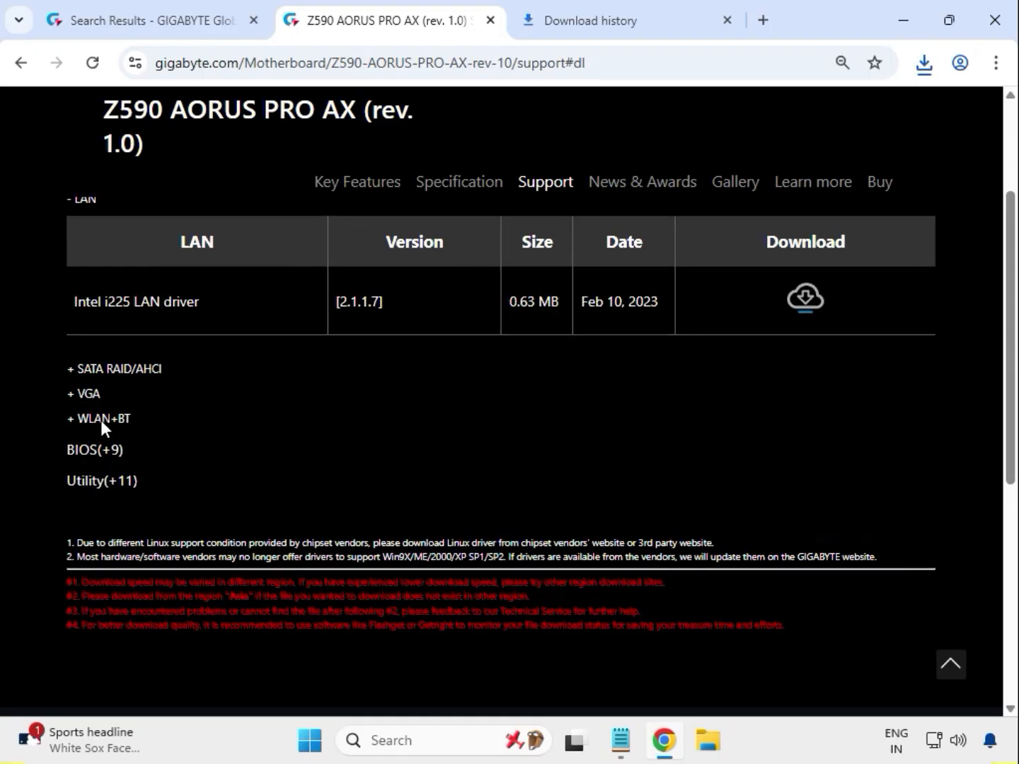
left_click_drag(131, 389, 620, 395)
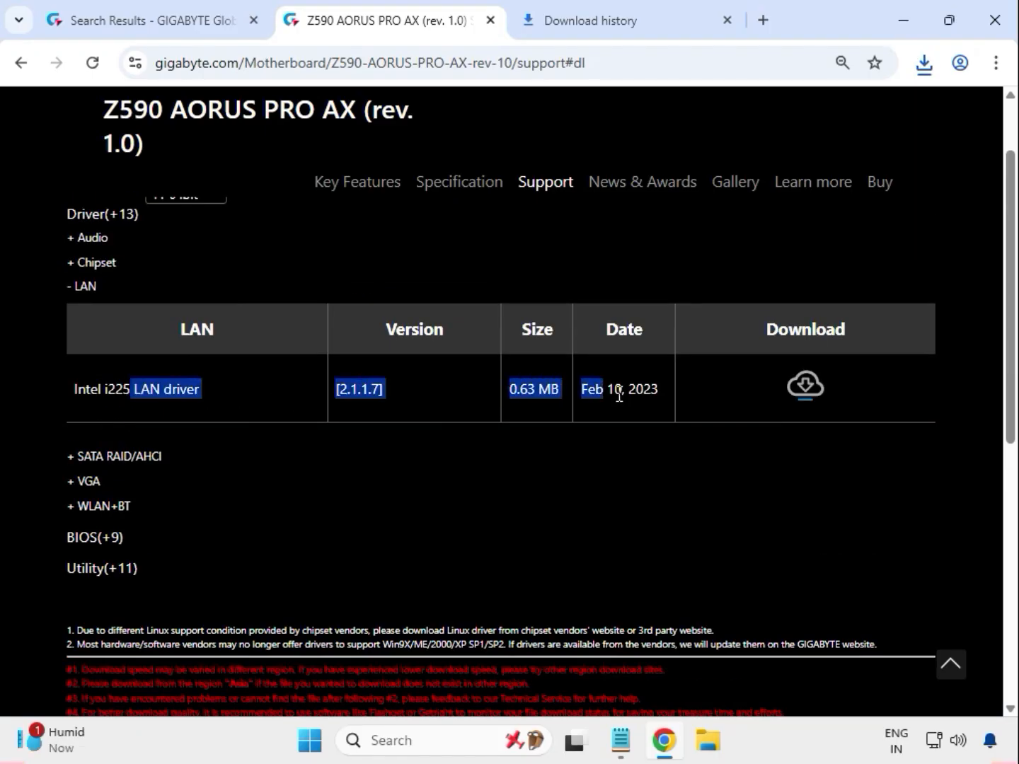
left_click(805, 389)
- Download the Intel Graphic Driver, version 27.20.100.9805, from the VGA section
left_click(84, 479)
left_click_drag(99, 444, 672, 442)
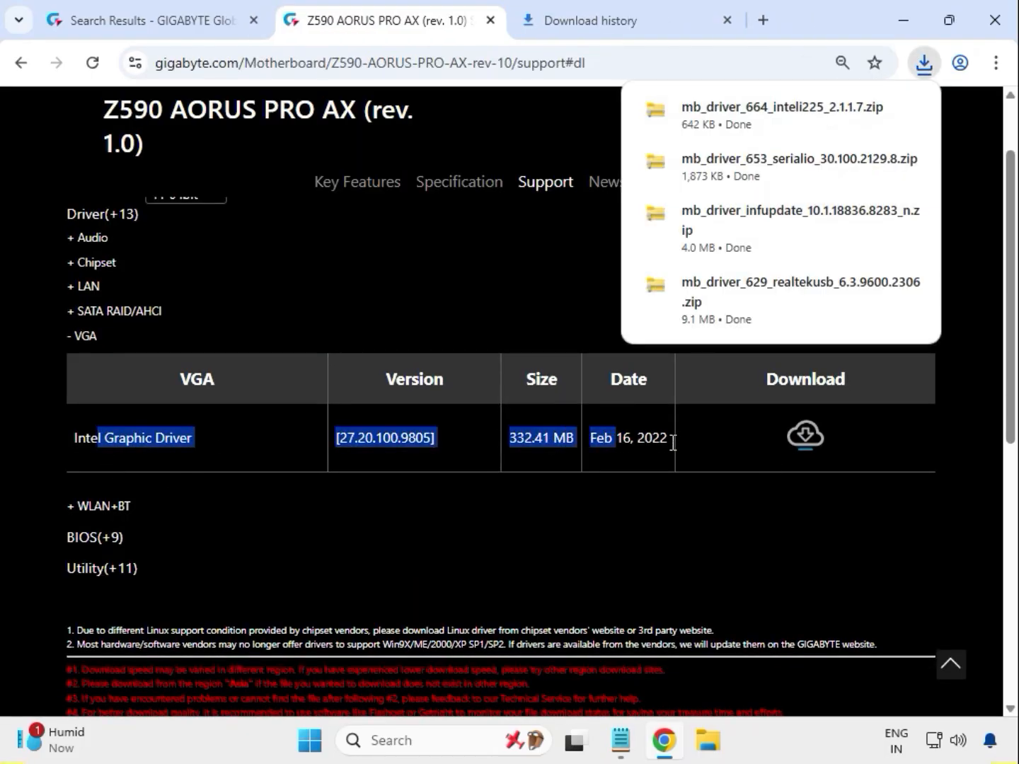
left_click(800, 447)
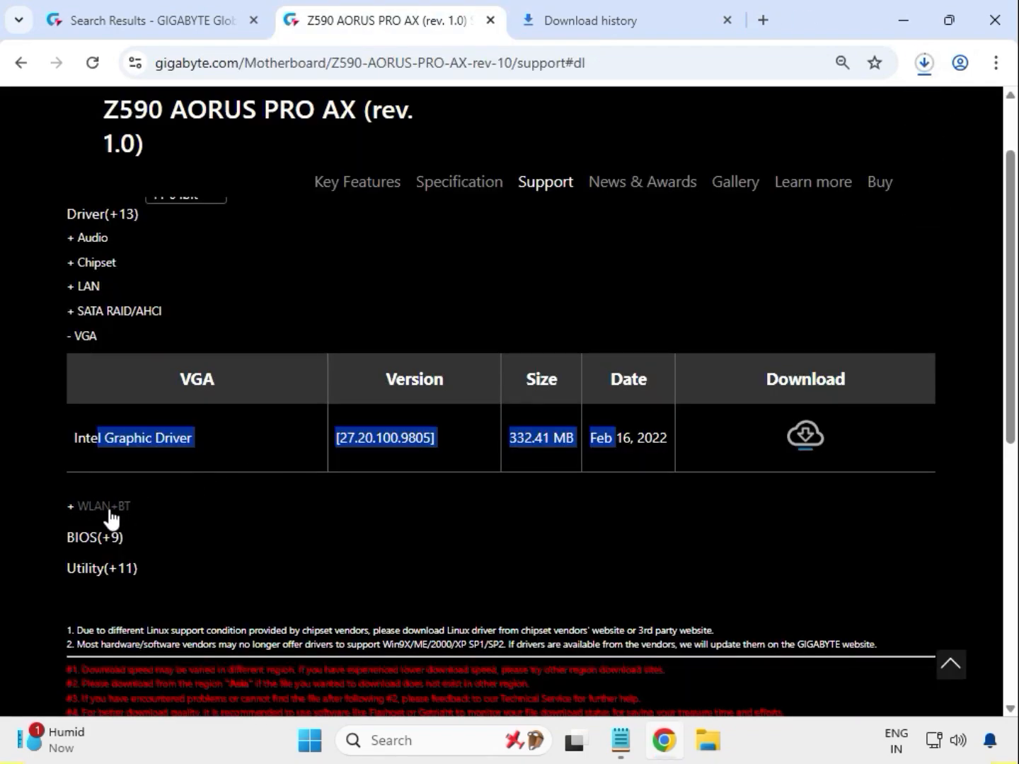
- Download the Intel Bluetooth Driver 22.170.0.2 and the Intel WIFI driver 22.200.0.6 from the WLAN+BT section
left_click(112, 507)
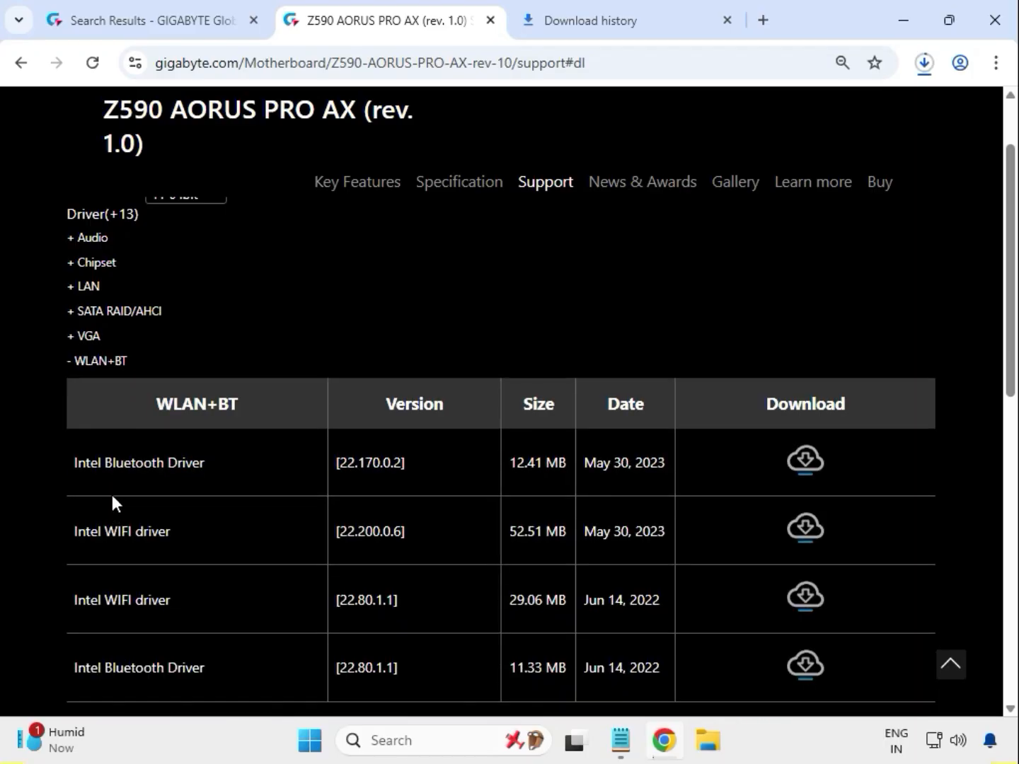
left_click_drag(108, 463, 723, 469)
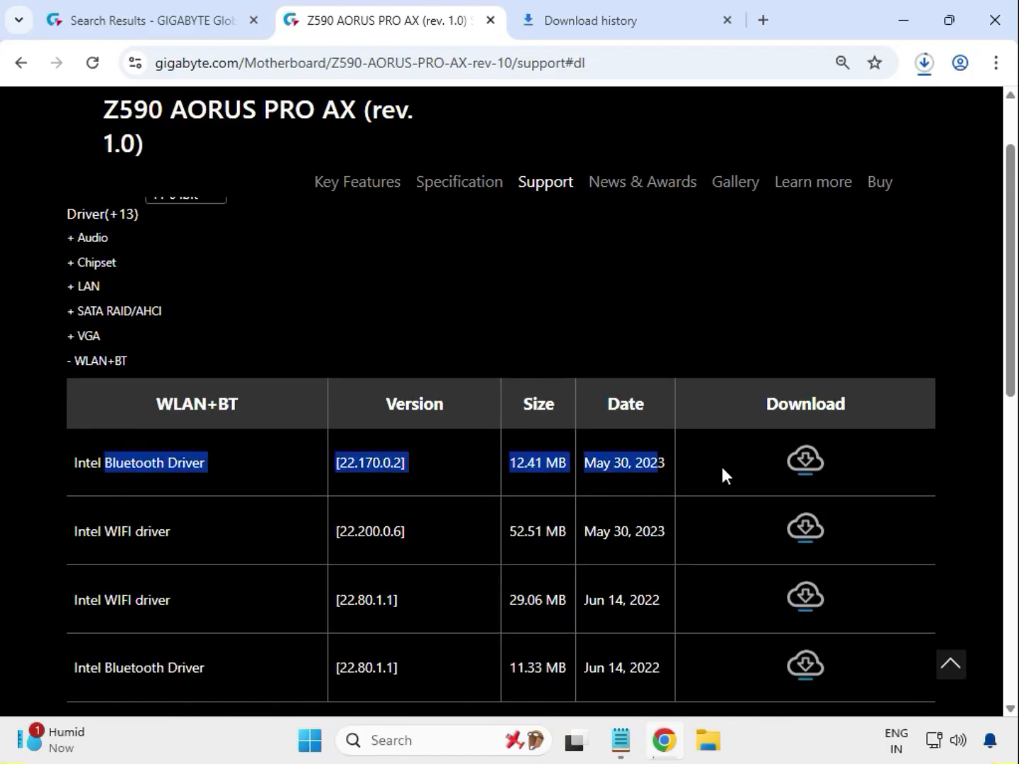
left_click(799, 466)
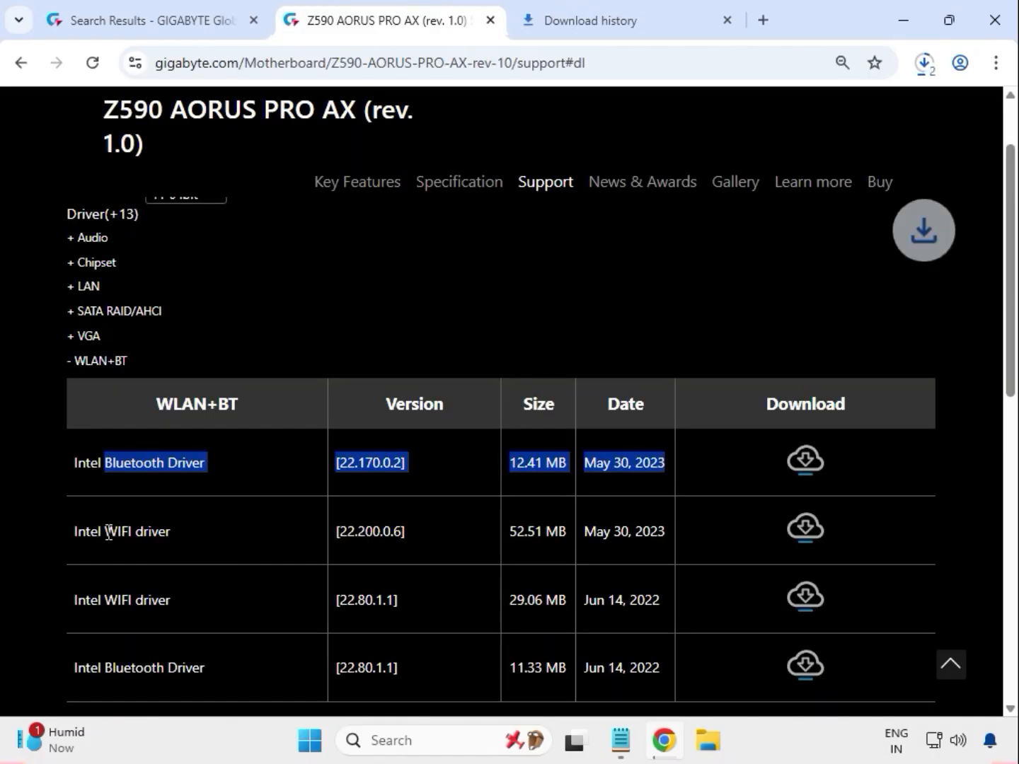
left_click_drag(106, 531, 203, 532)
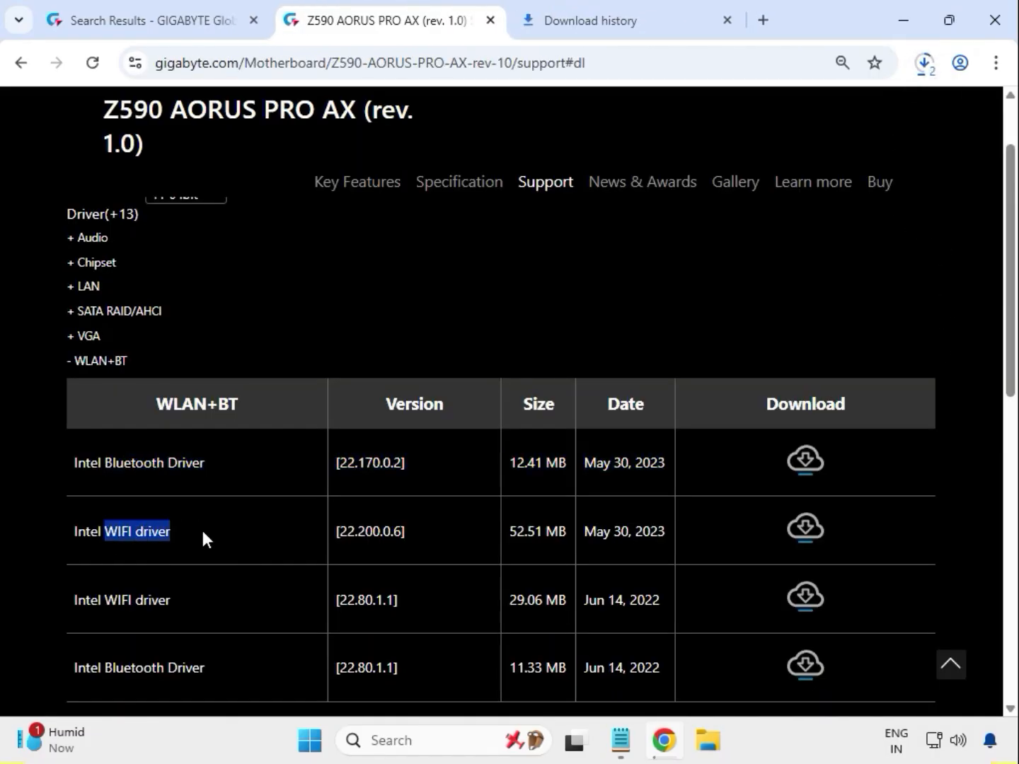
left_click(810, 532)
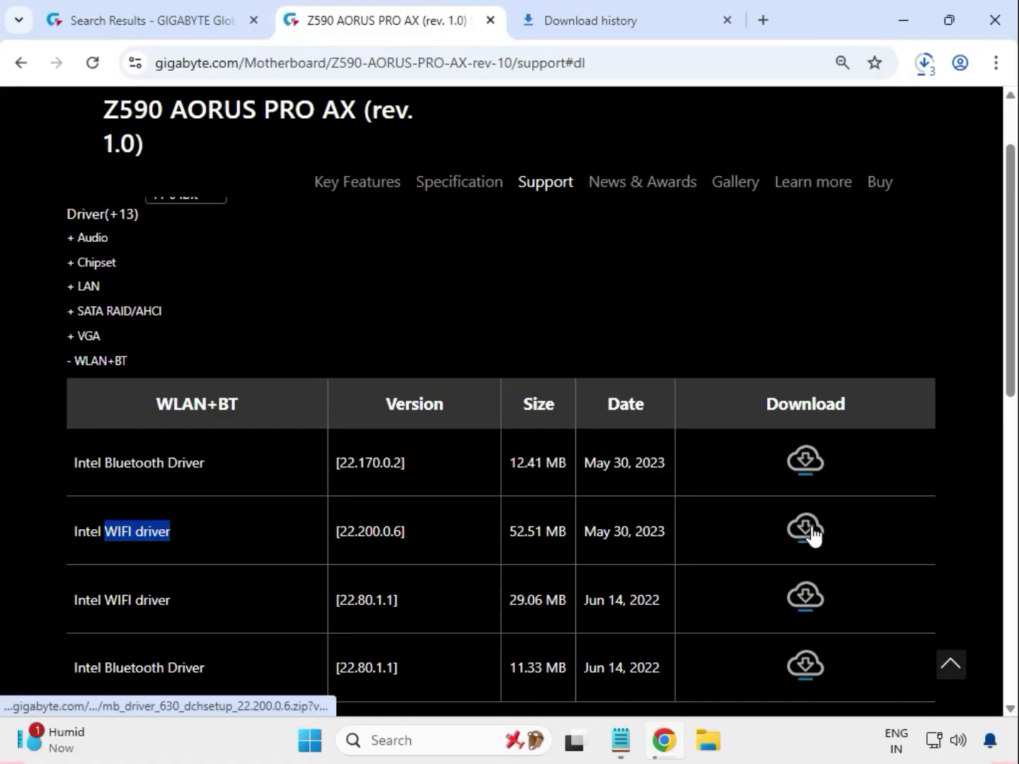
- Review the recent downloads and show the downloaded driver archives in their File Explorer folder
left_click(922, 64)
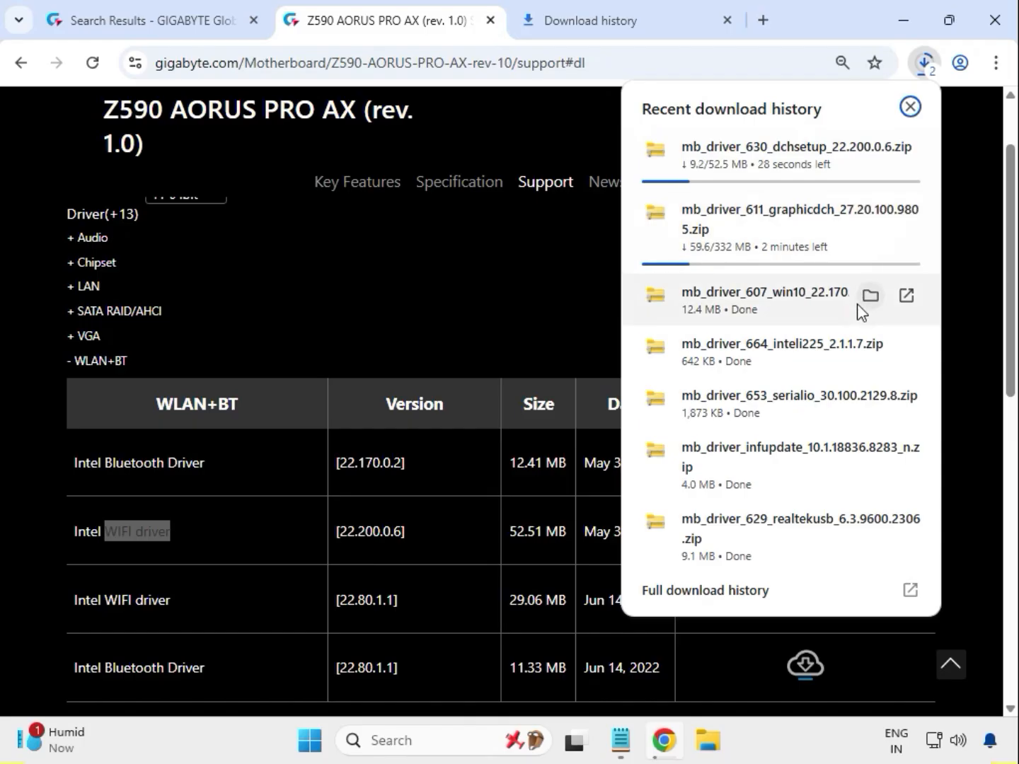
left_click(870, 296)
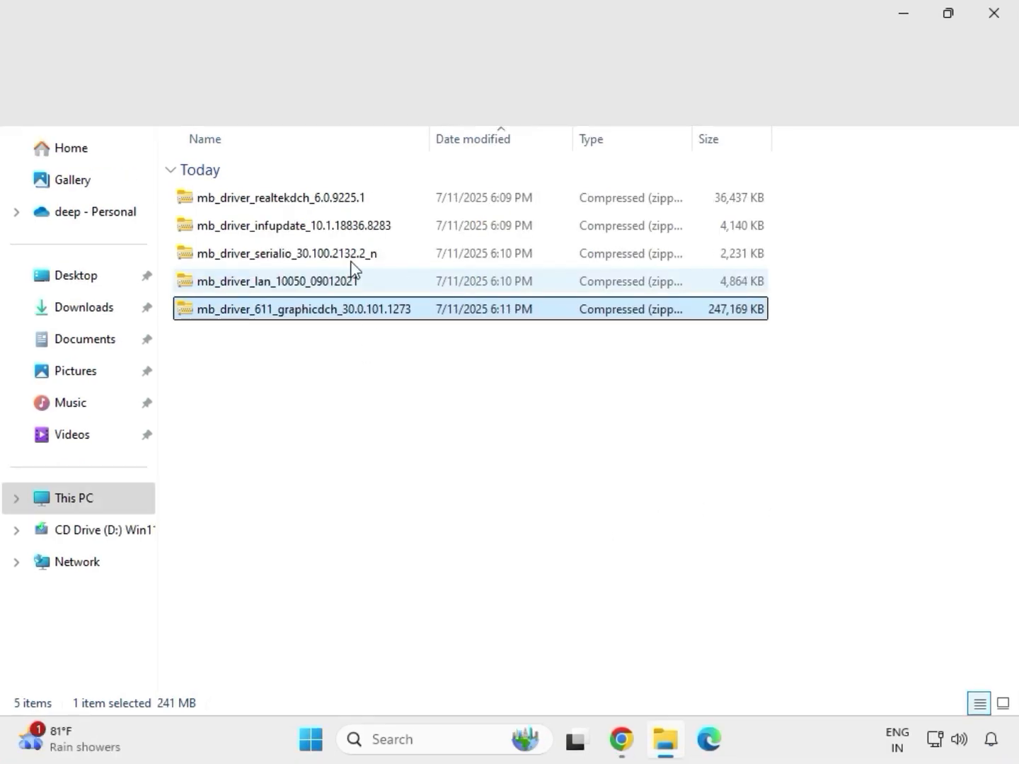
left_click_drag(363, 345, 315, 185)
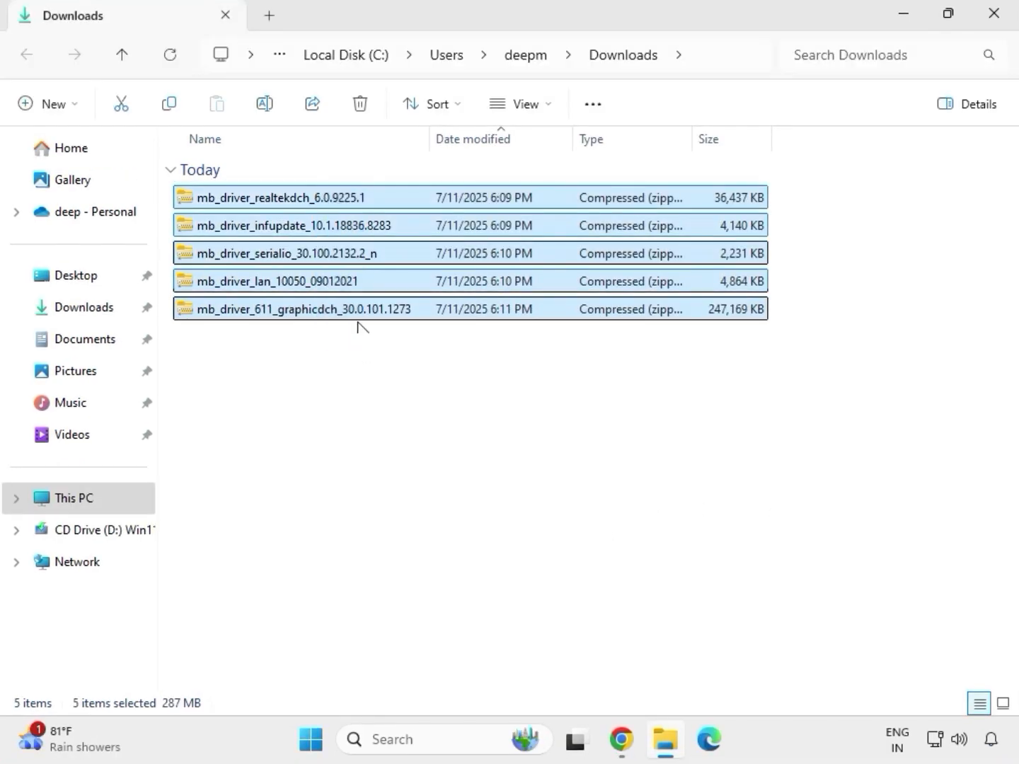
- Extract the mb_driver_611_graphicdch_30.0.101.1273 archive to its default folder in Downloads, then close the extracted folder's window
left_click(356, 314)
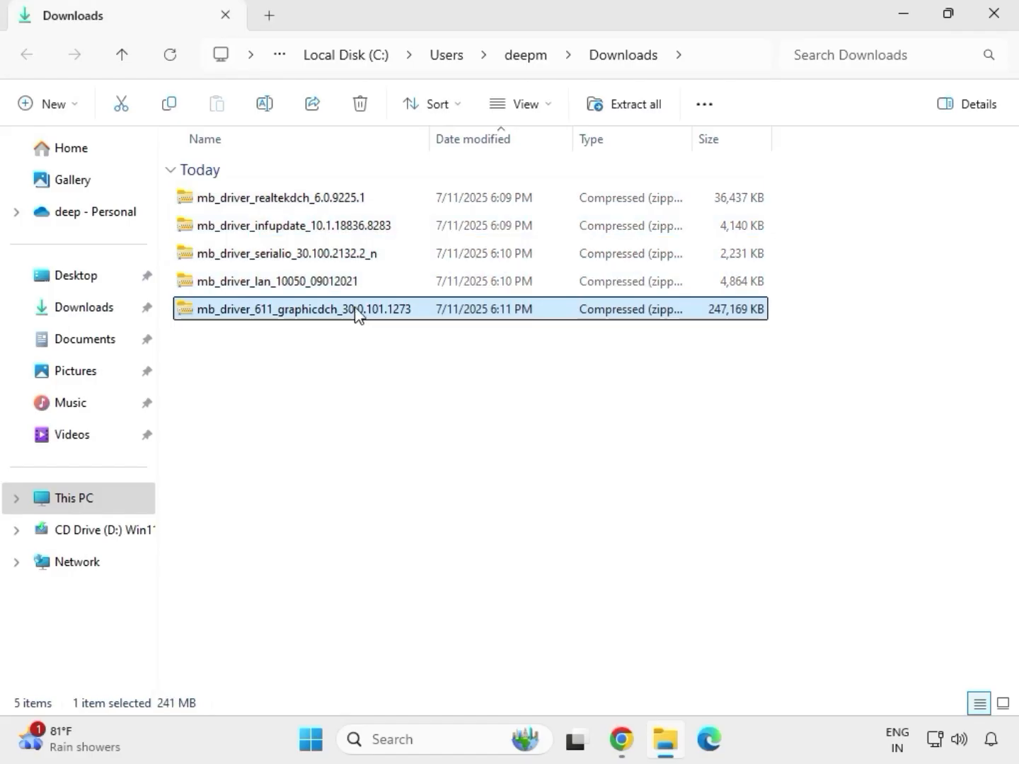
right_click(356, 314)
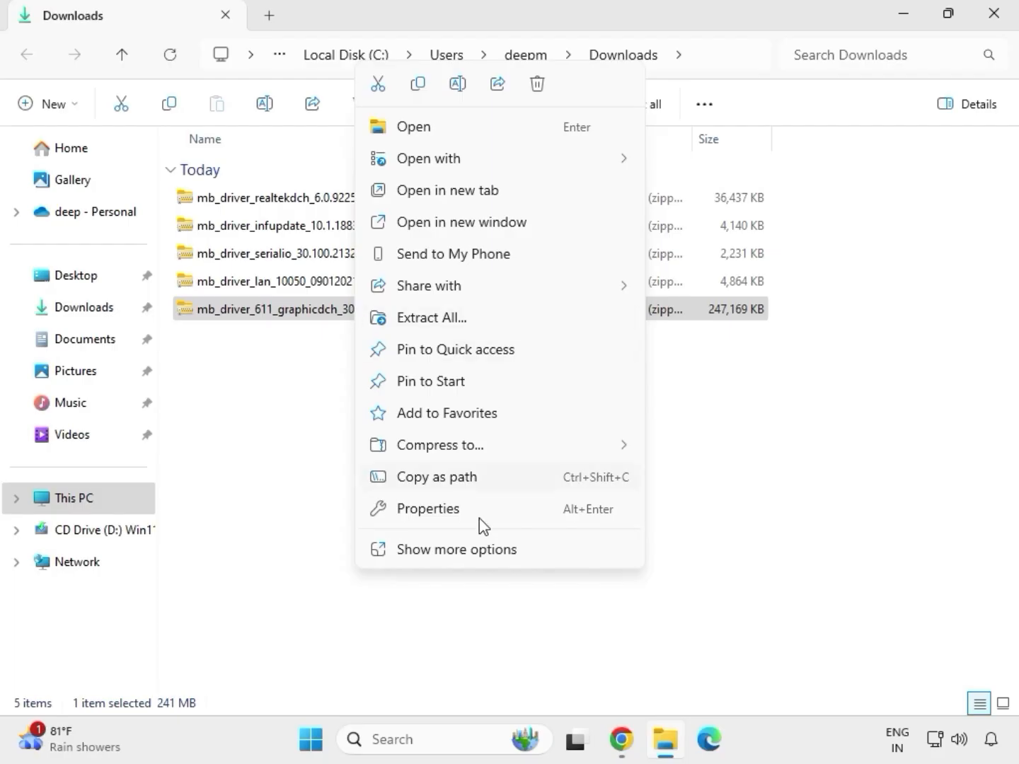
left_click(457, 556)
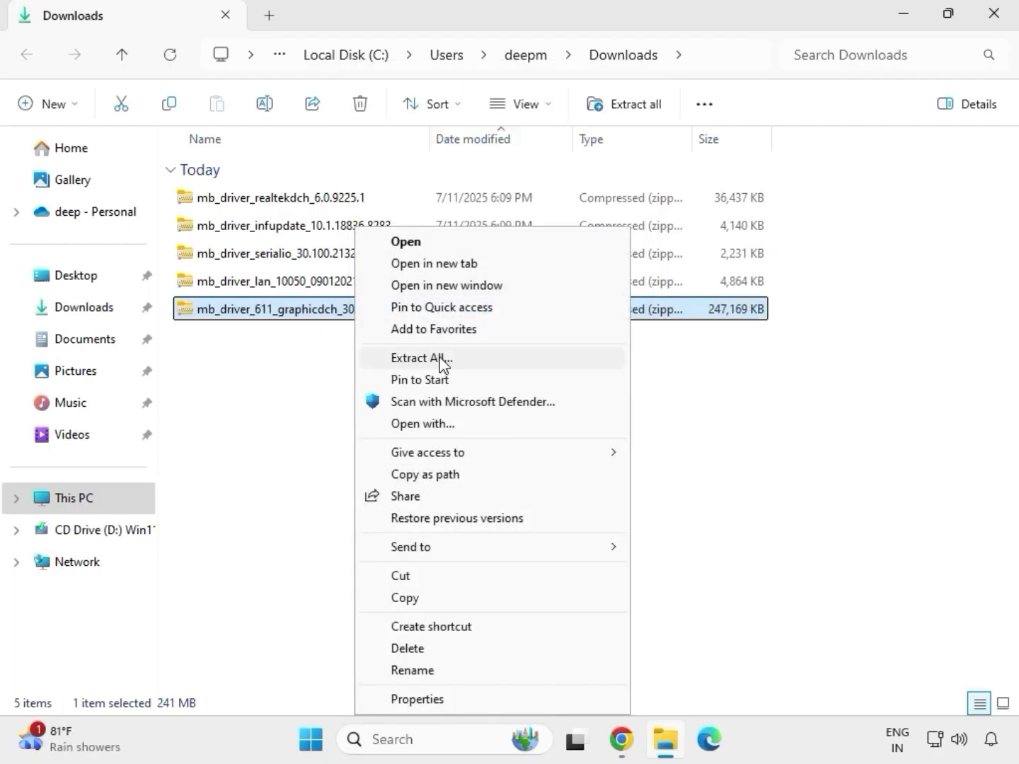
left_click(422, 358)
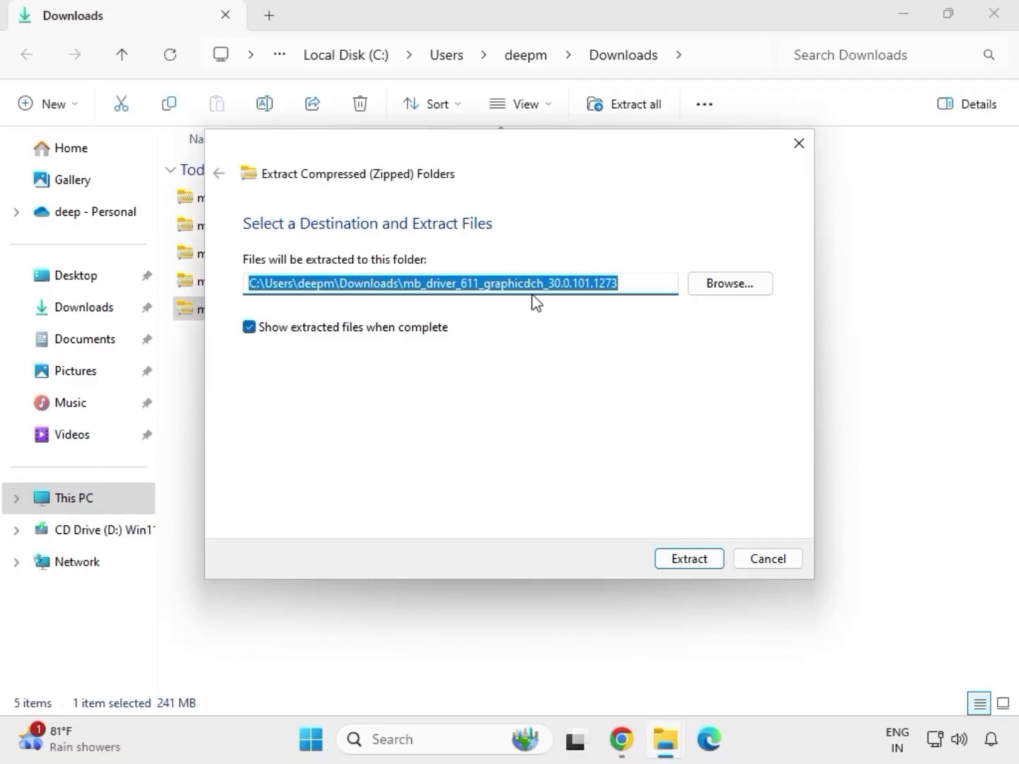
left_click(695, 563)
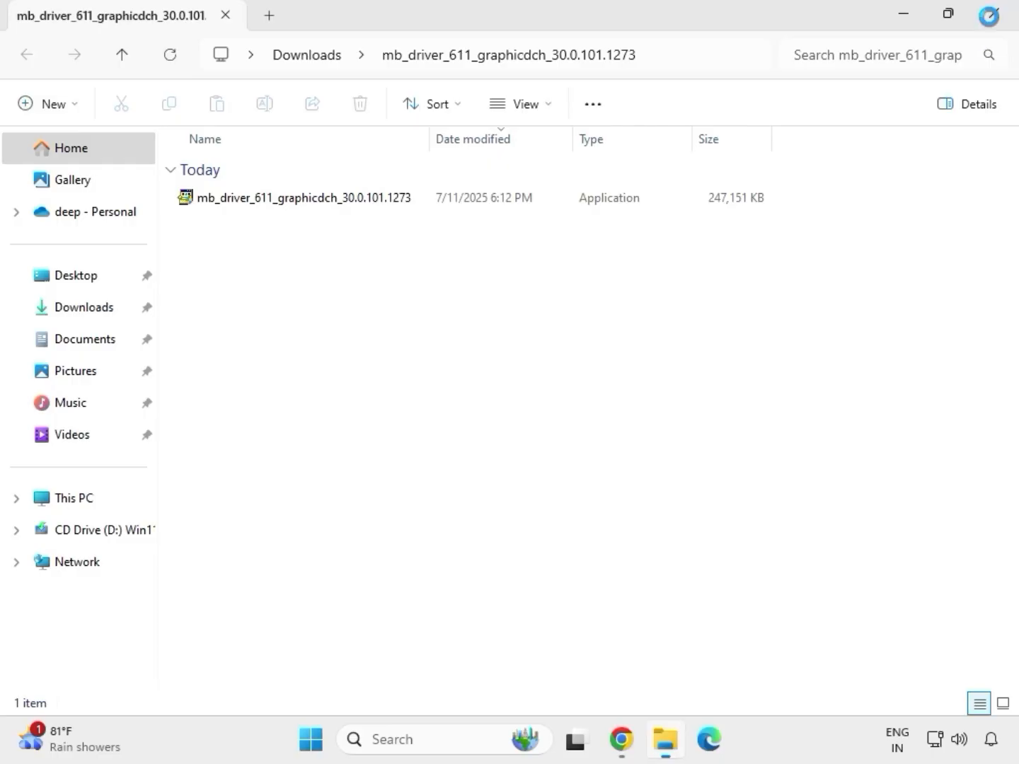
left_click(994, 22)
- Extract the mb_driver_lan_10050_09012021 archive to its default folder in Downloads, then close the extracted folder's window
left_click(257, 283)
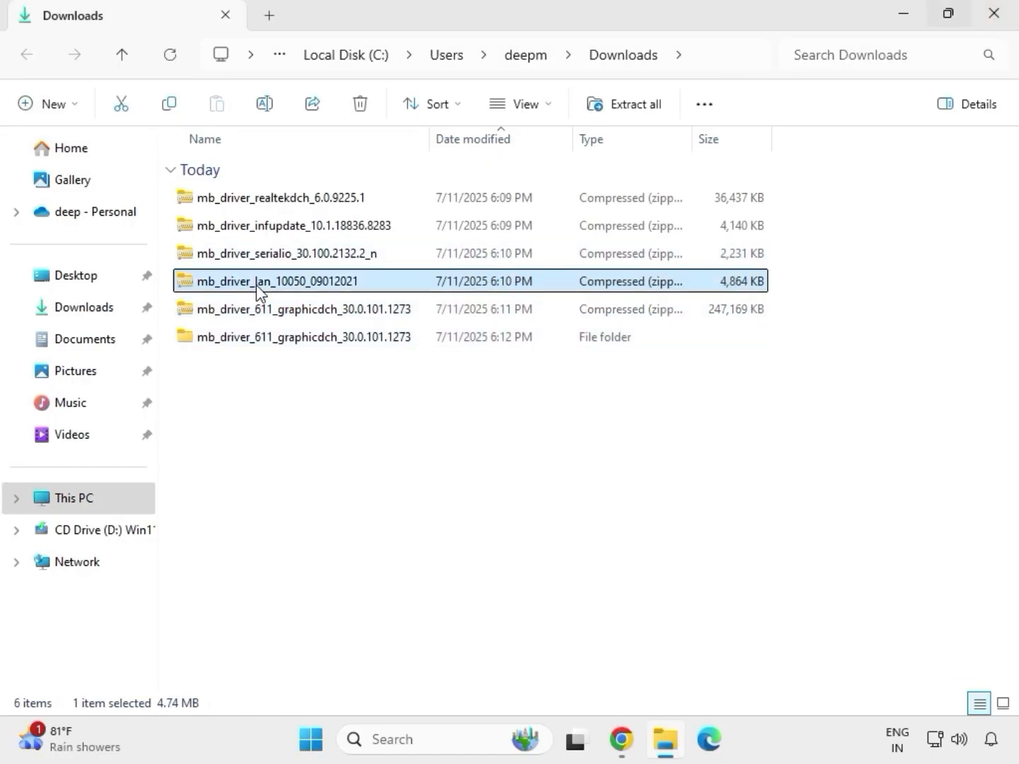
right_click(257, 284)
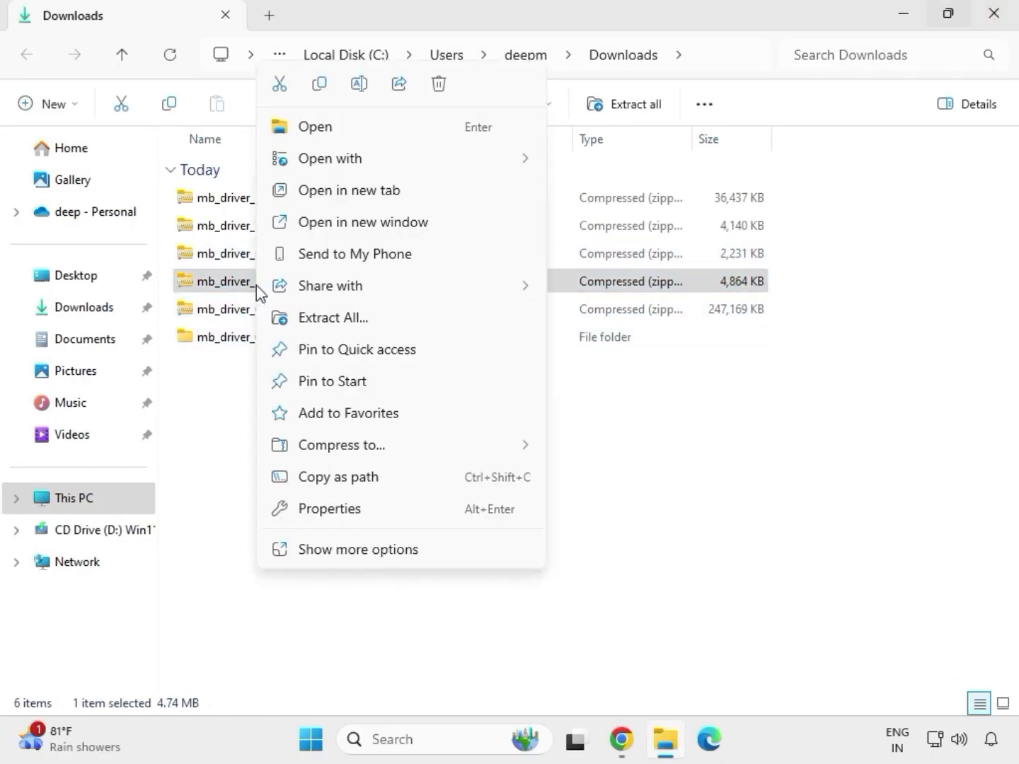
left_click(338, 559)
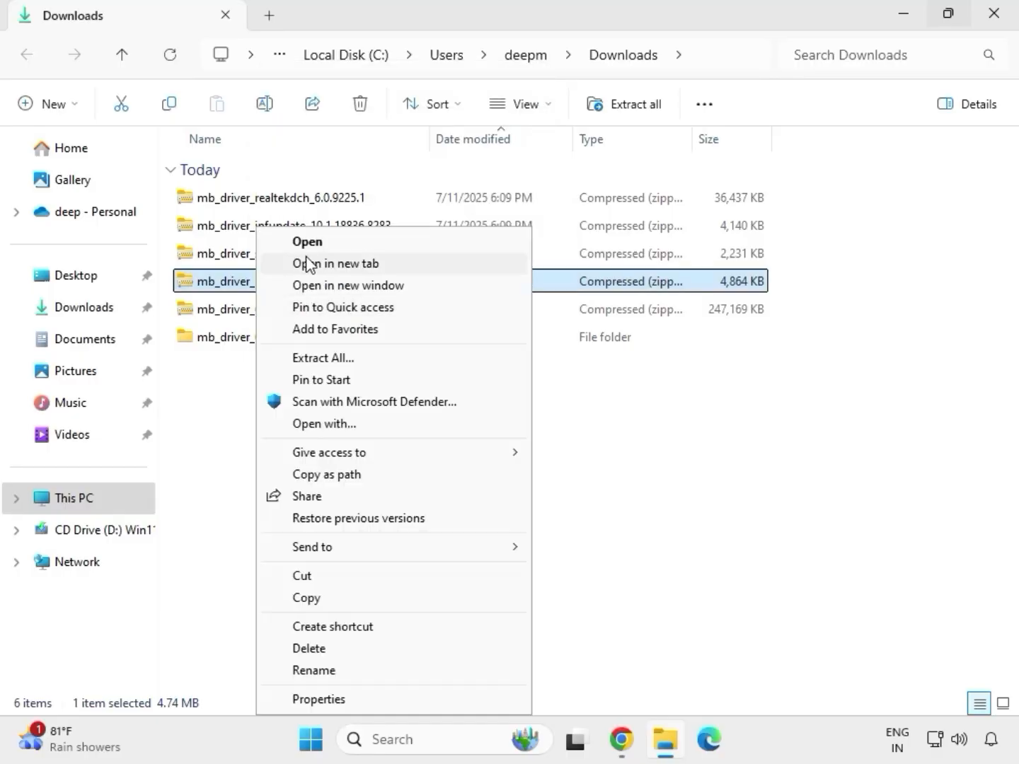
left_click(322, 359)
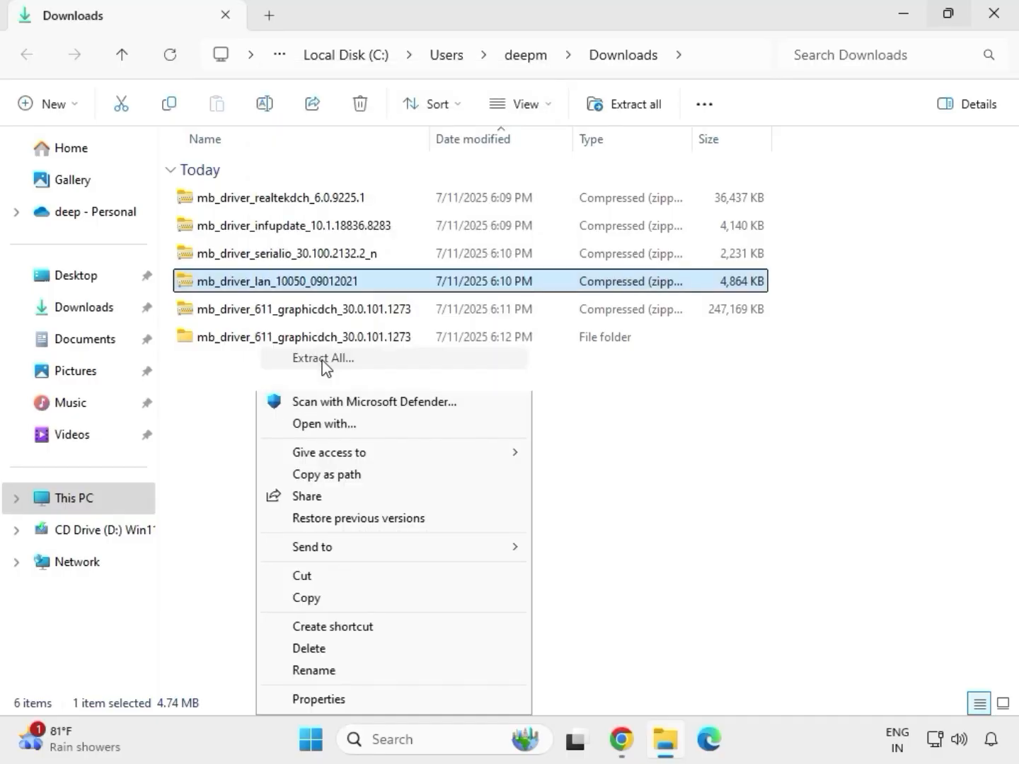
left_click(684, 564)
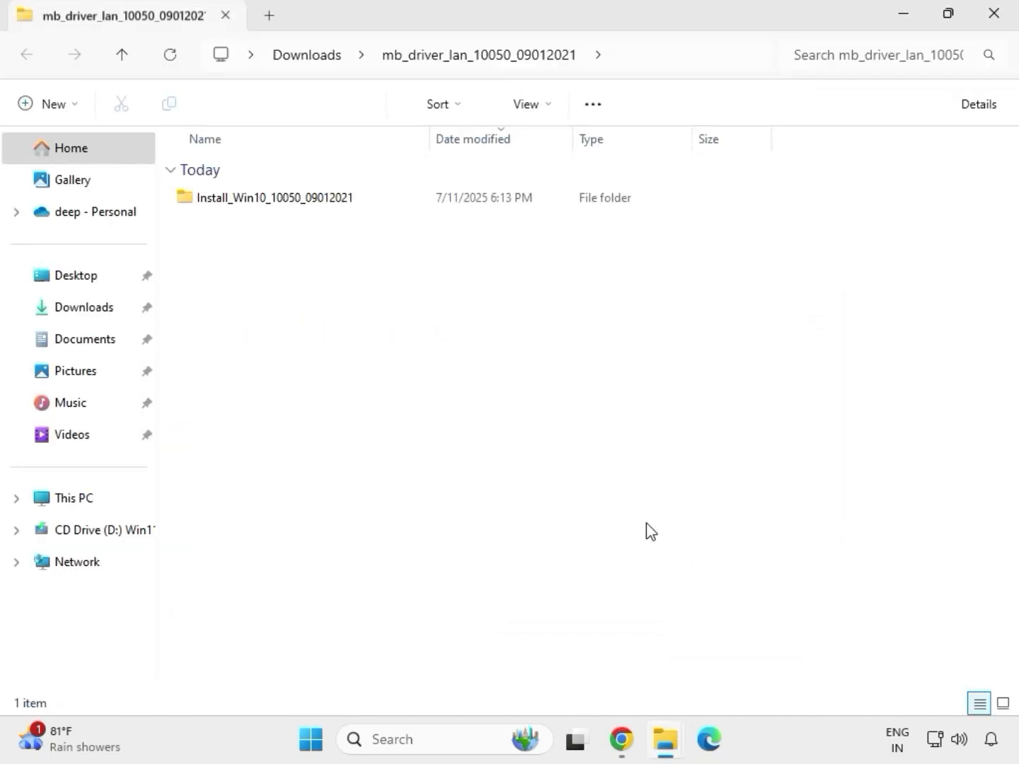
left_click(1004, 23)
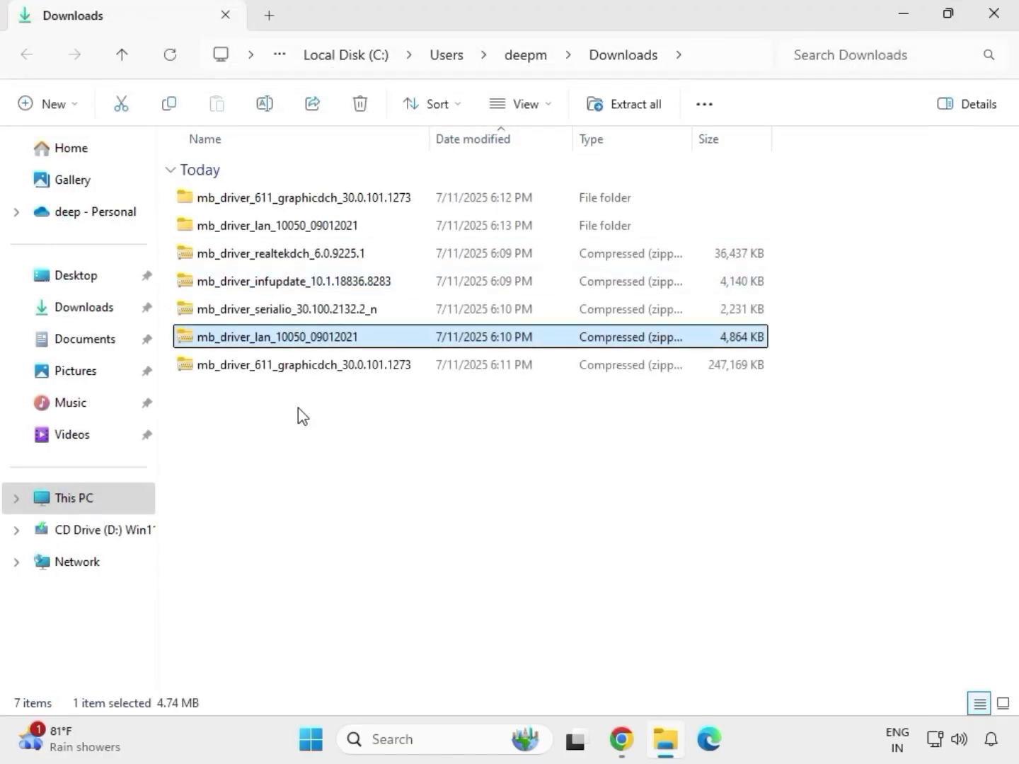
- Extract the mb_driver_serialio_30.100.2132.2_n archive to its default folder in Downloads, then close the extracted folder's window
left_click(253, 315)
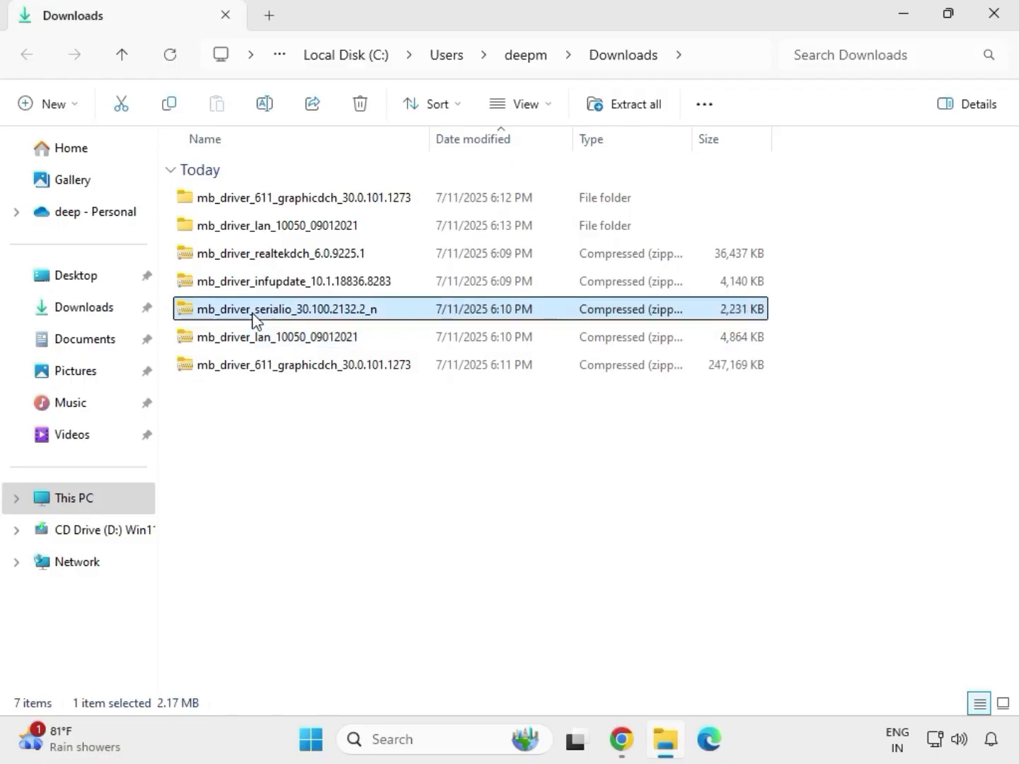
right_click(253, 315)
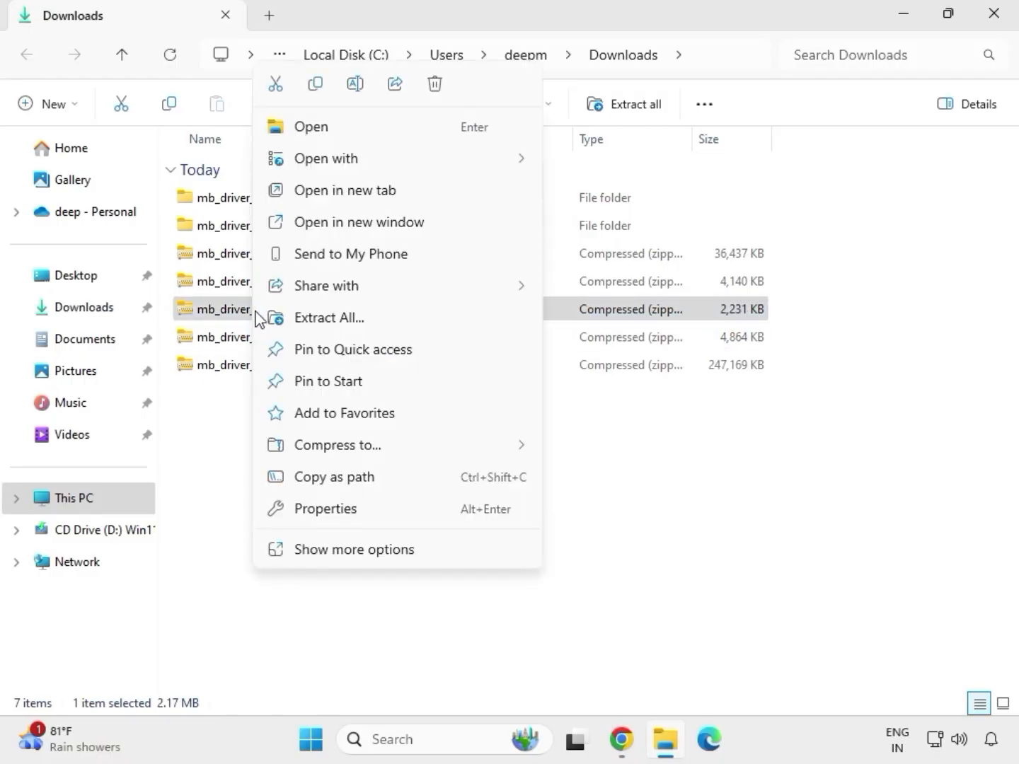
left_click(312, 320)
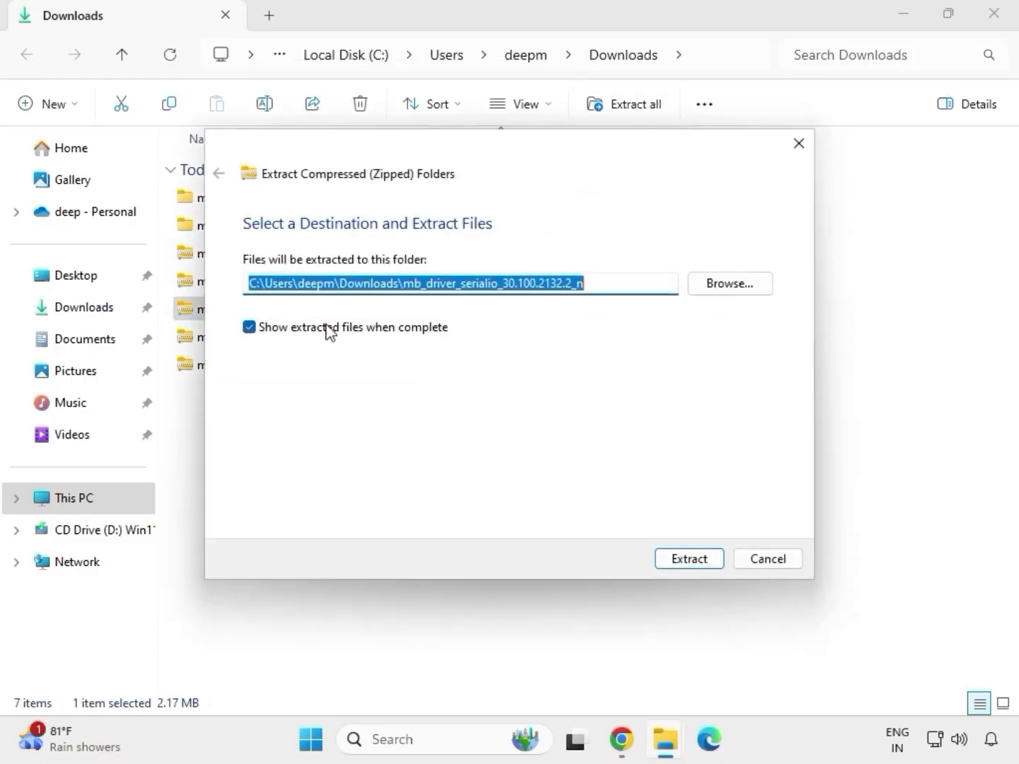
left_click(679, 558)
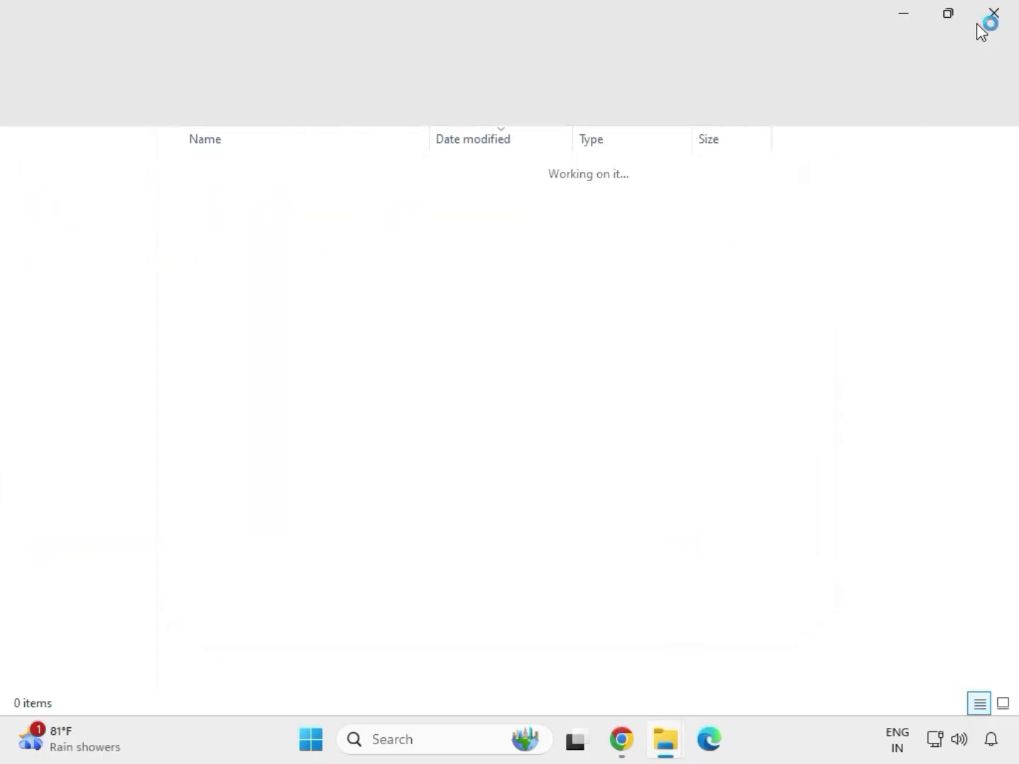
left_click(994, 13)
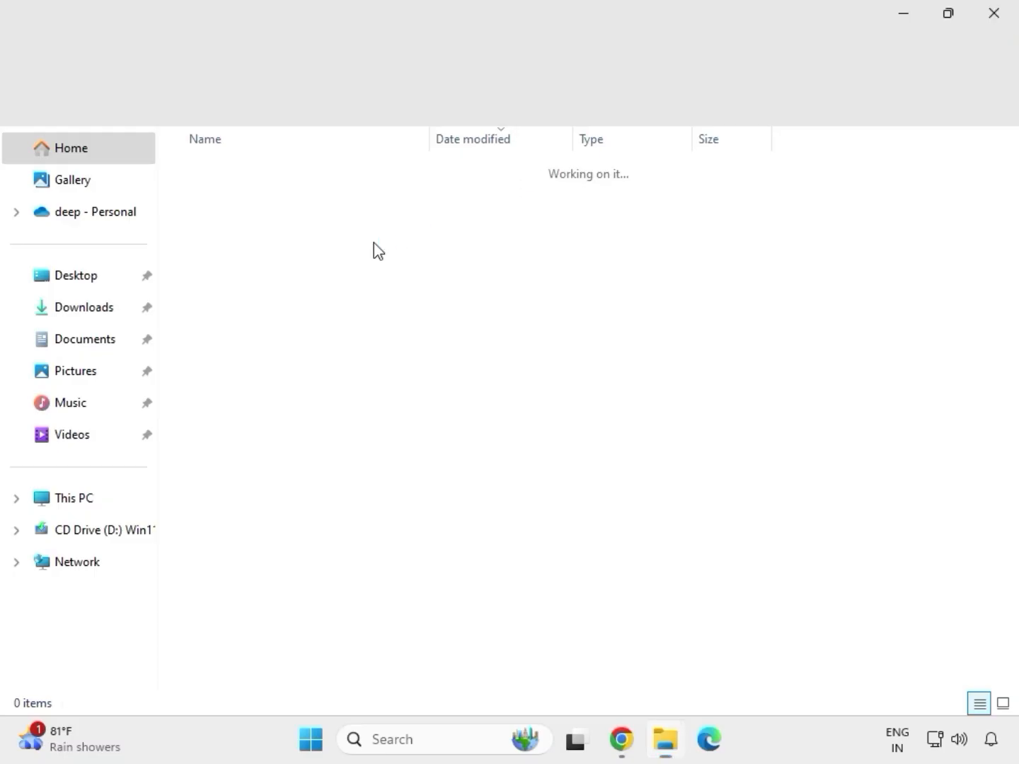
- Extract the mb_driver_infupdate_10.1.18836.8283 archive to its default folder in Downloads, then close the extracted folder's window
left_click(264, 283)
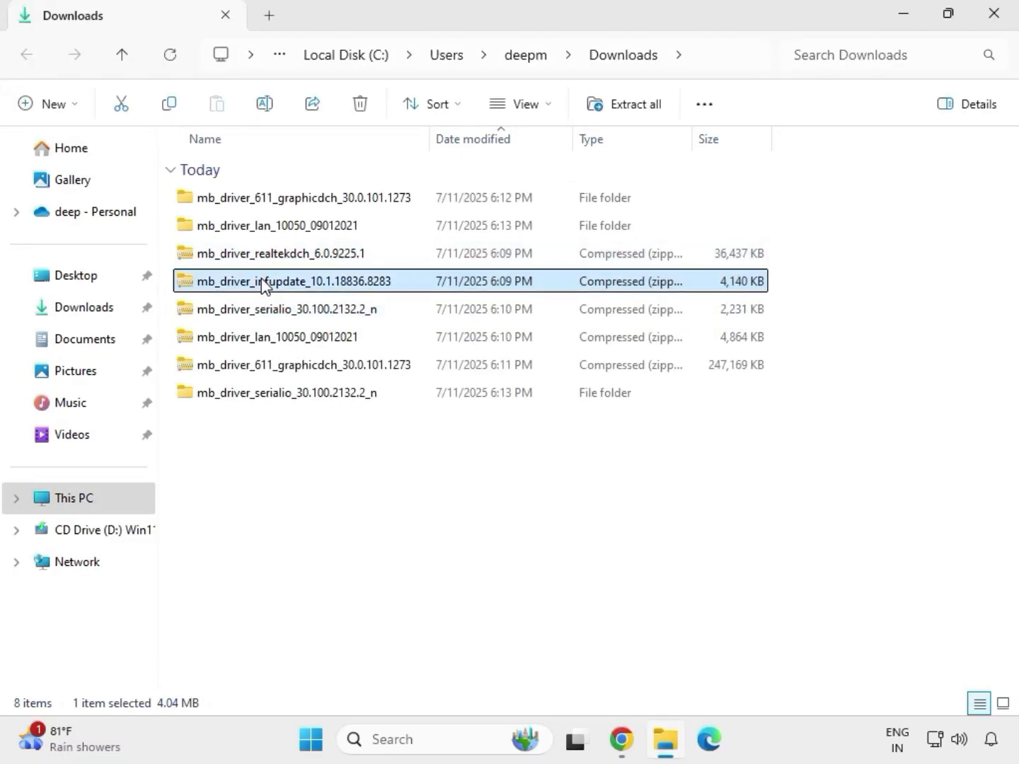
right_click(265, 283)
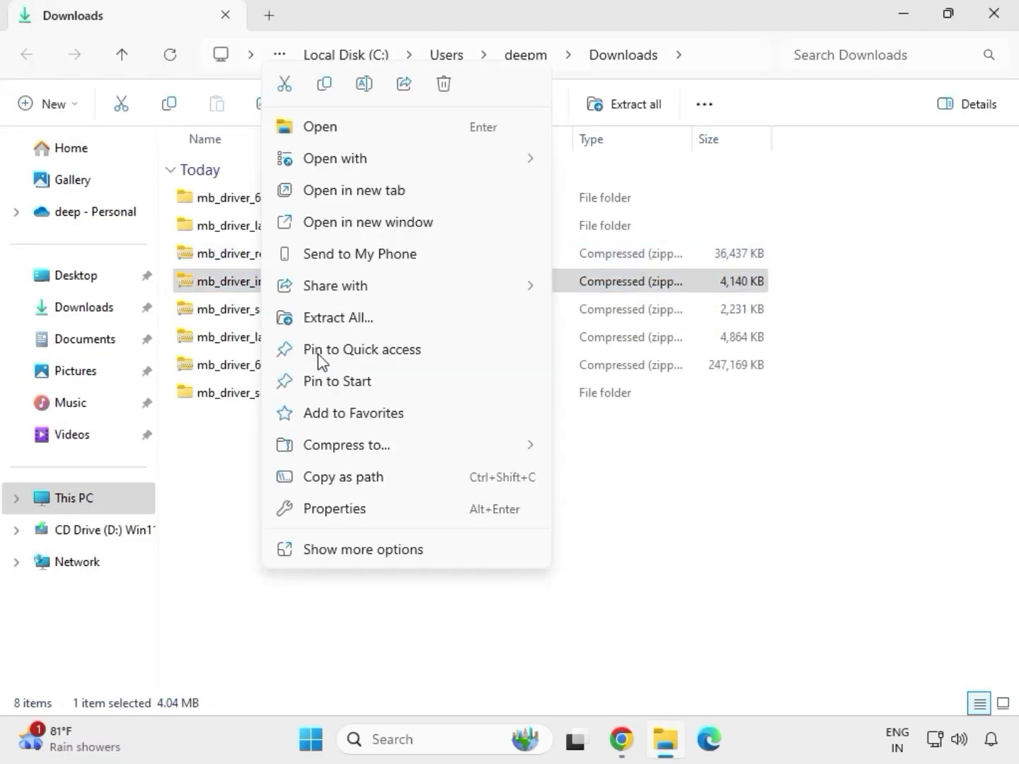
left_click(352, 321)
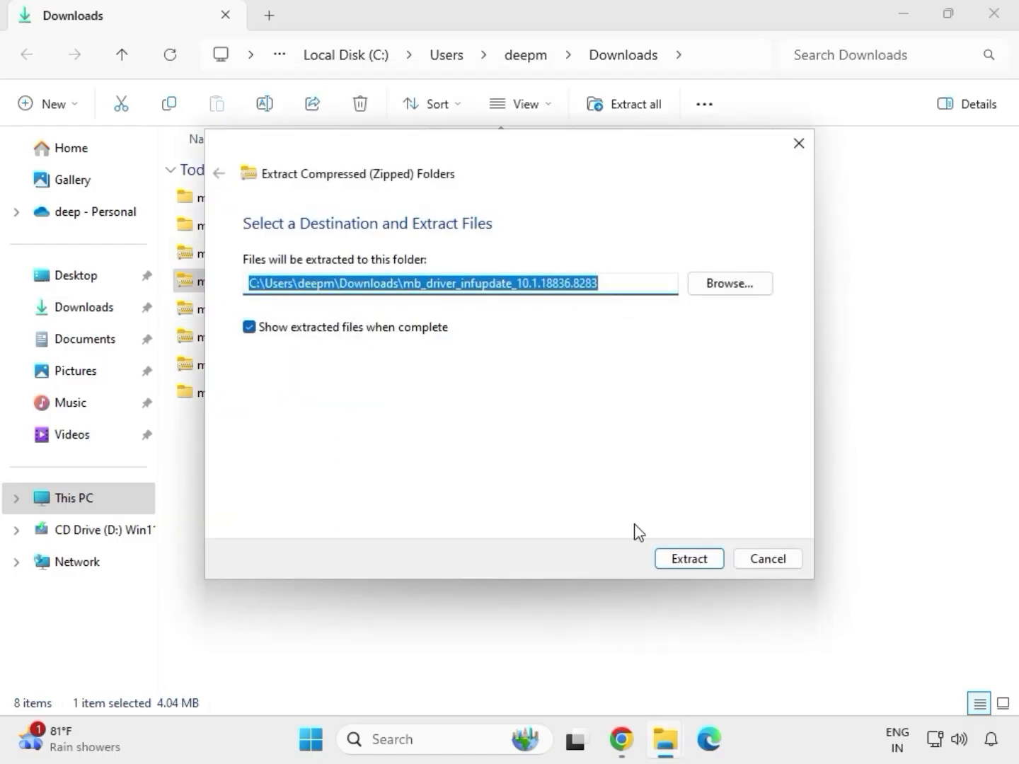
left_click(678, 563)
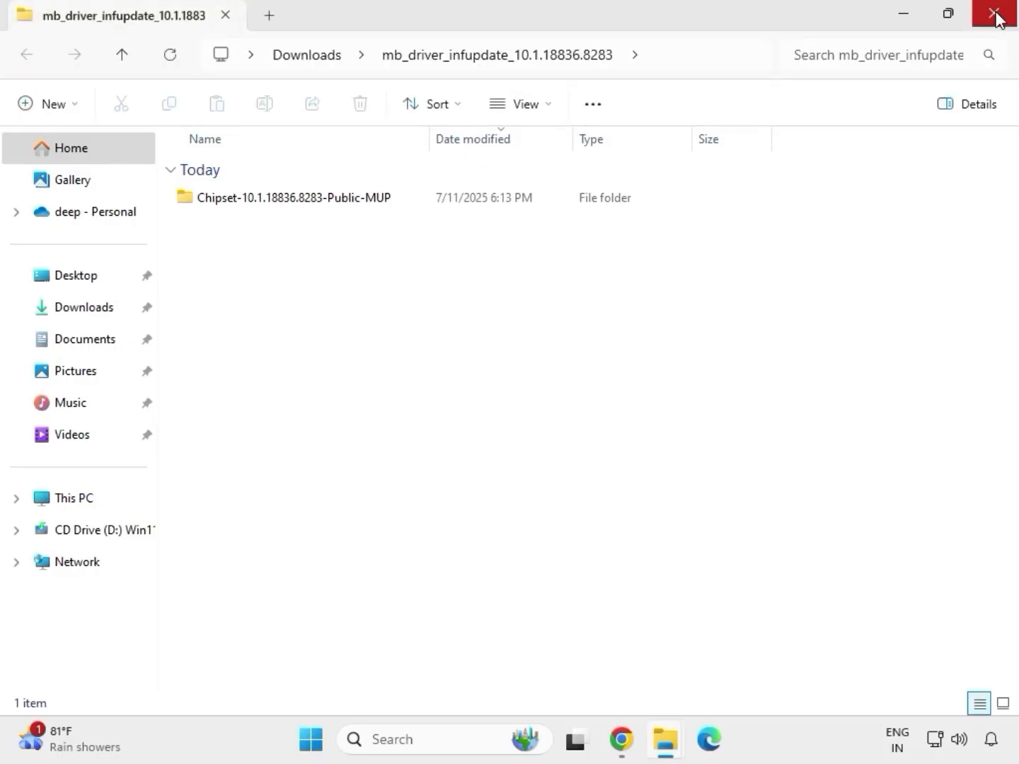
left_click(996, 17)
- Extract the mb_driver_realtekdch_6.0.9225.1 archive to its default folder in Downloads, then close the extracted folder's window
left_click(274, 256)
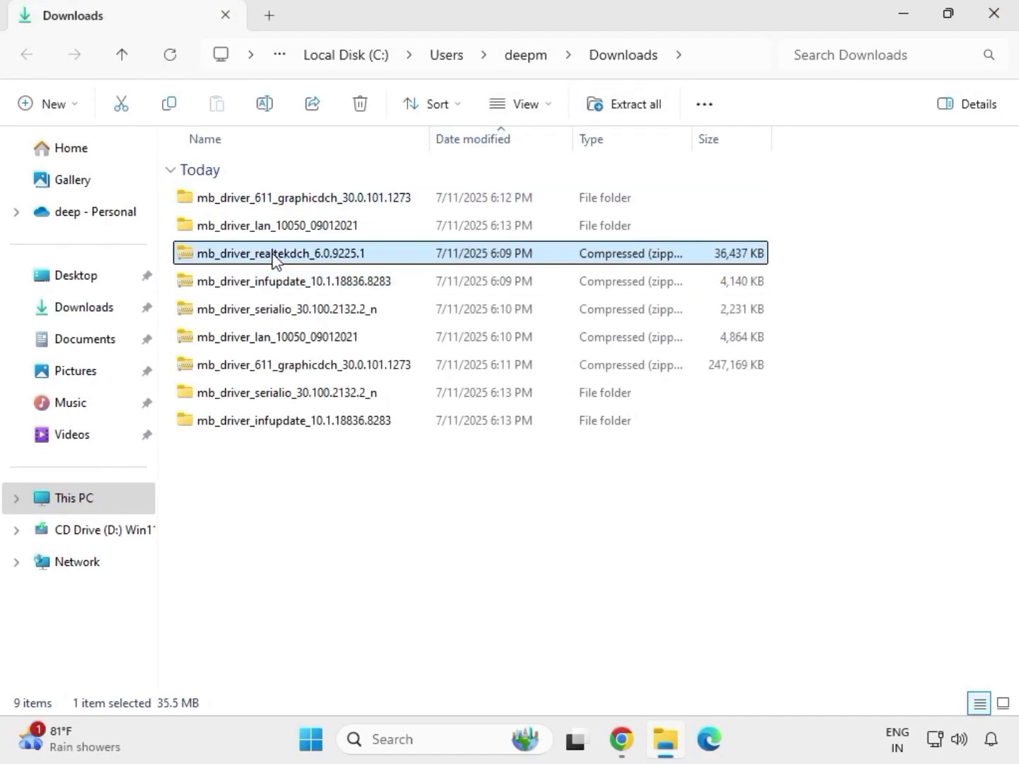
right_click(274, 256)
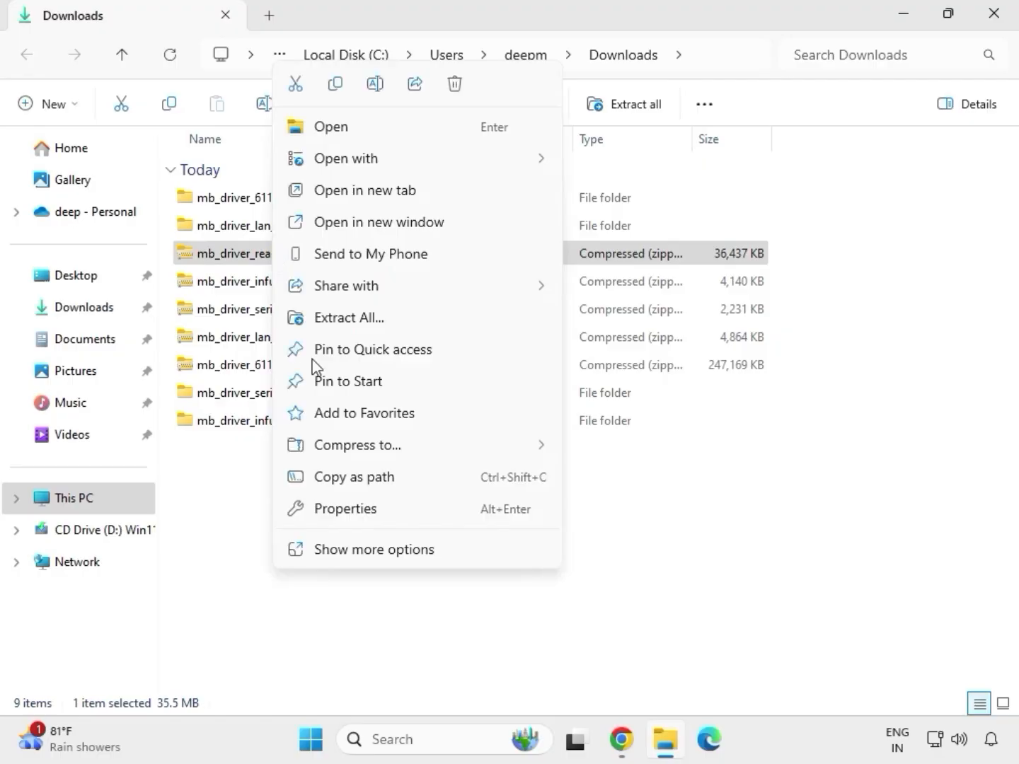
left_click(335, 320)
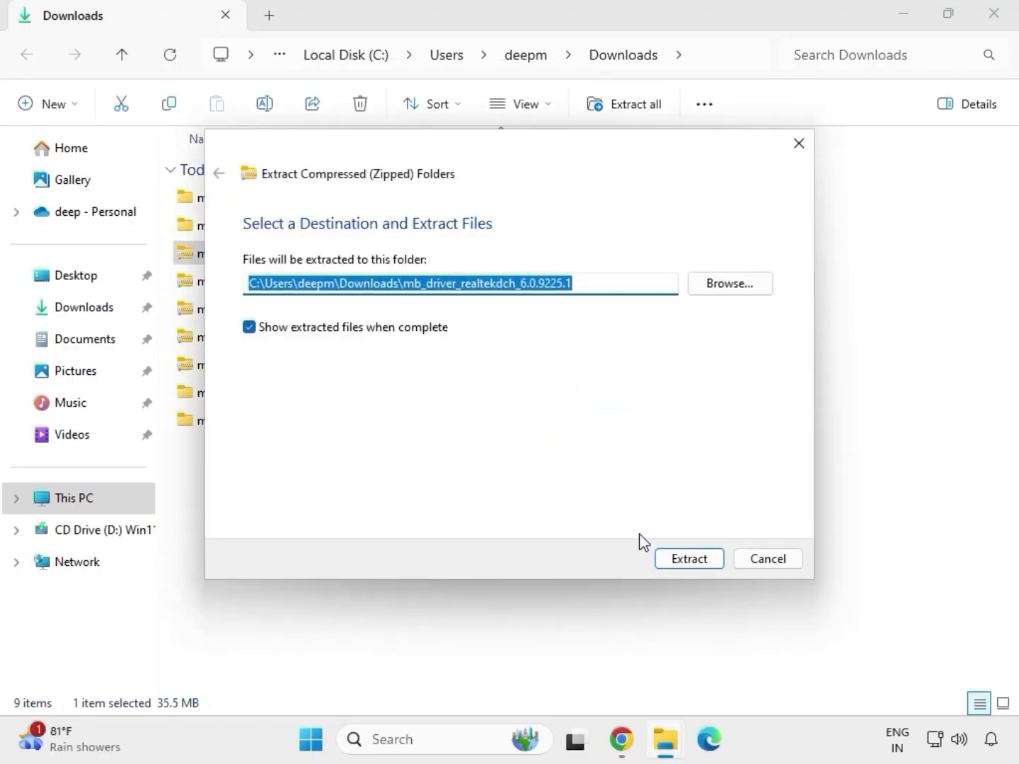
left_click(666, 557)
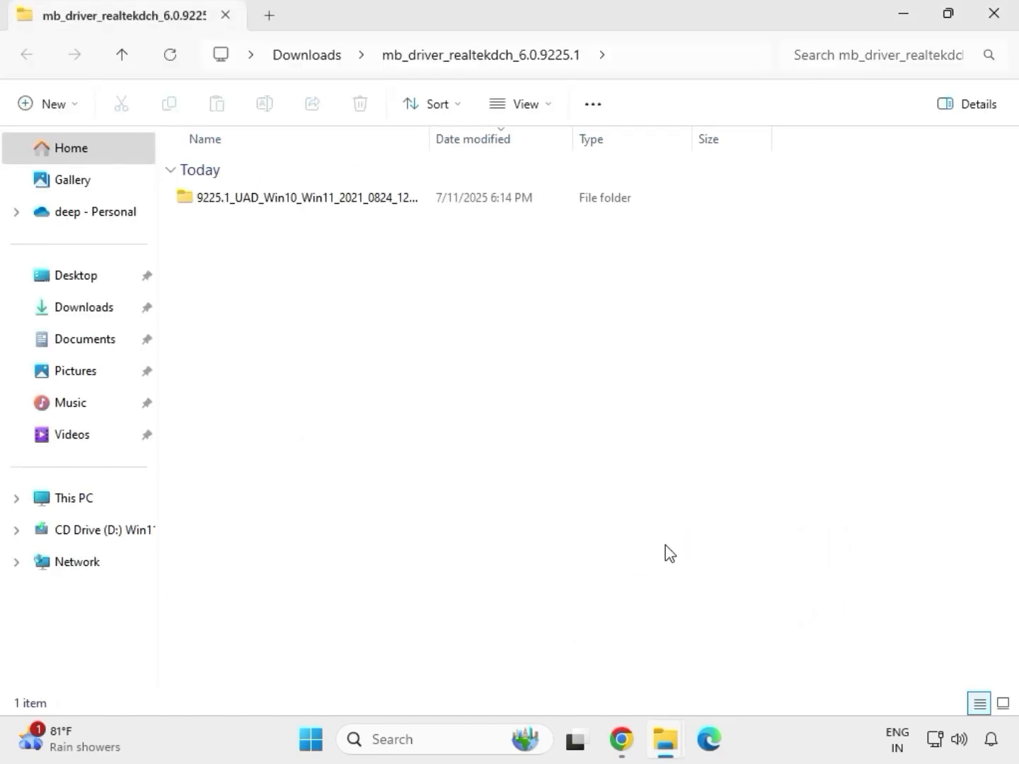
left_click(997, 22)
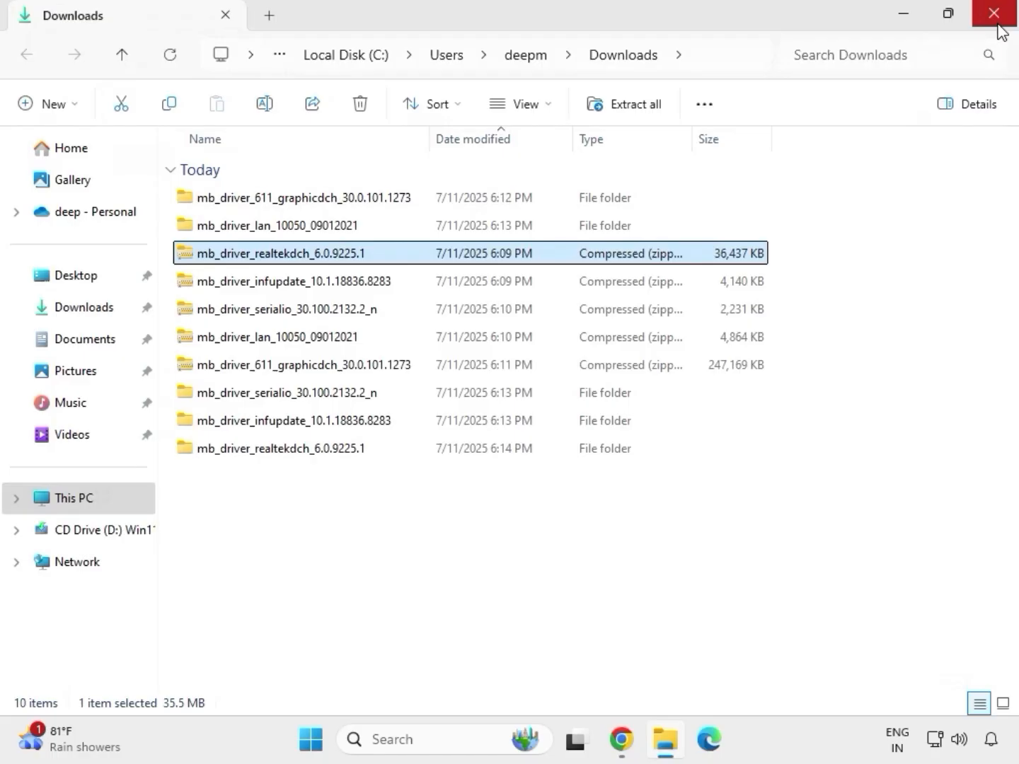
- Refresh the file list of the Downloads folder
left_click(480, 566)
right_click(452, 523)
left_click(427, 528)
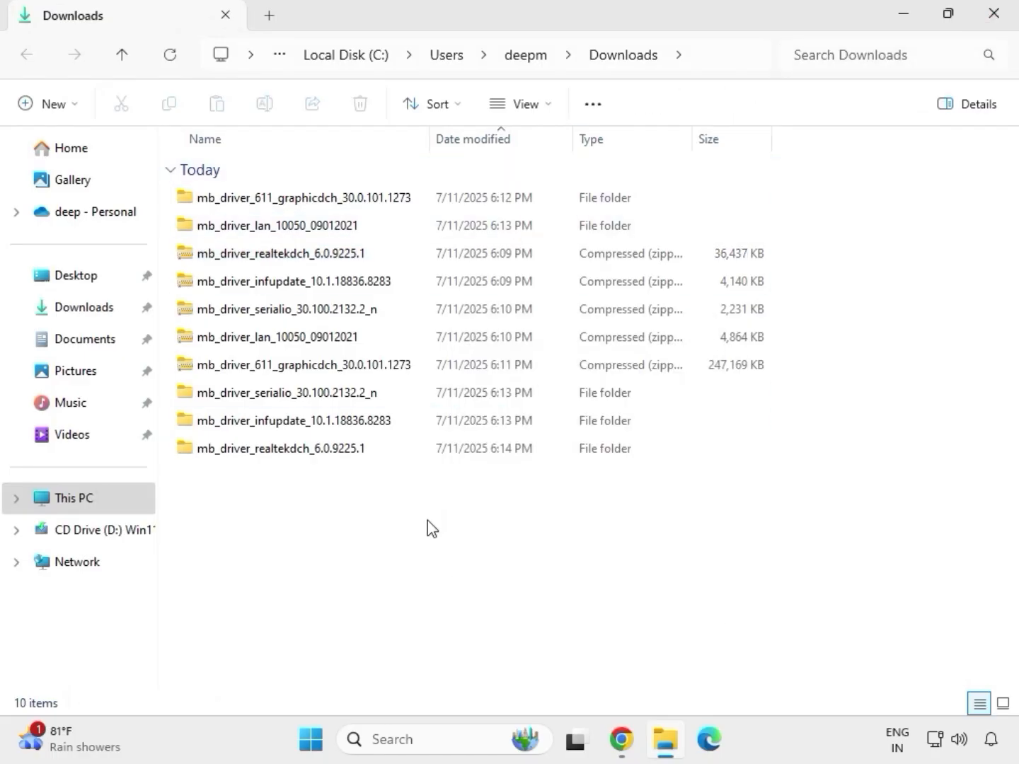
right_click(428, 527)
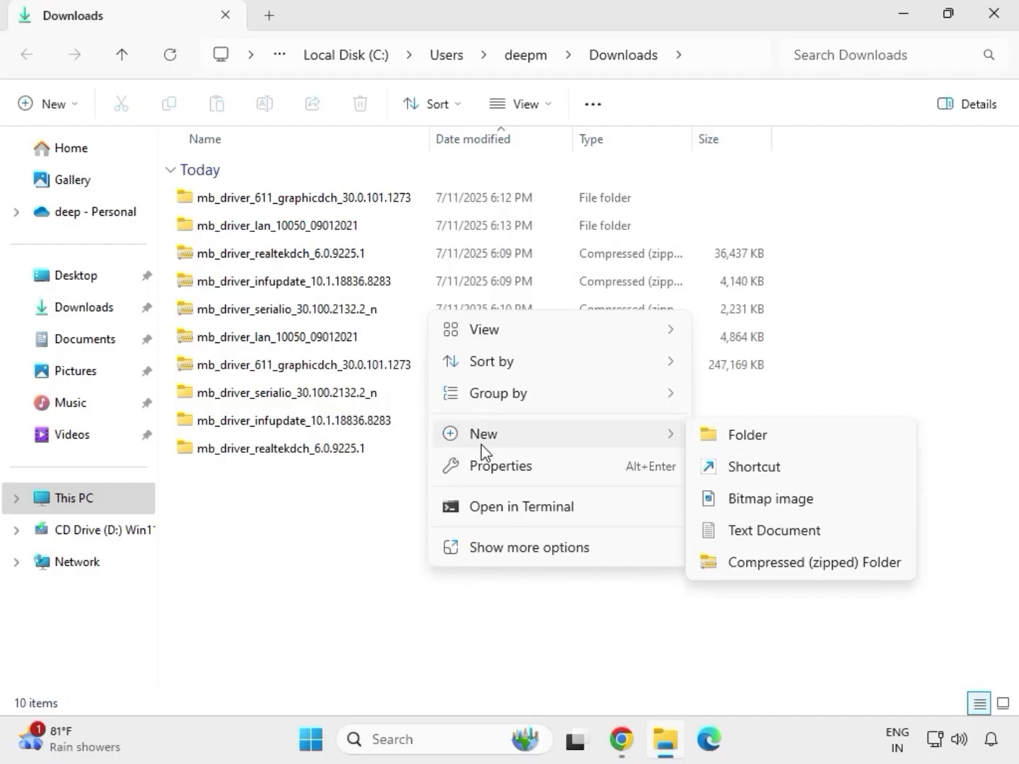
left_click(402, 497)
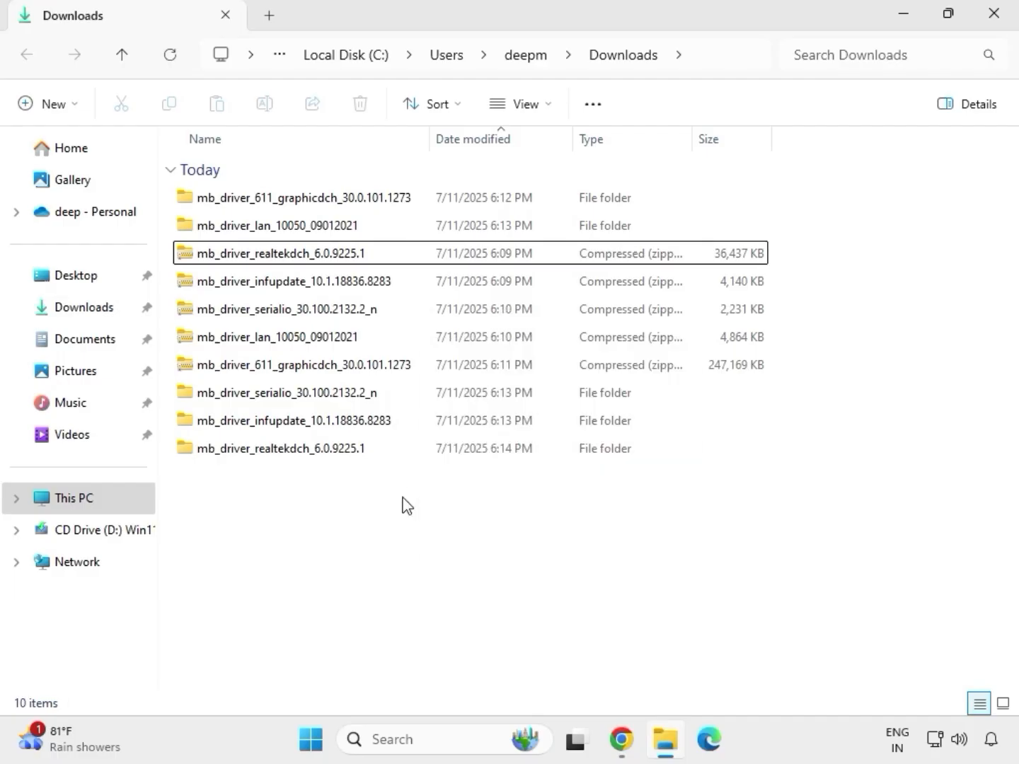
right_click(401, 506)
left_click(462, 520)
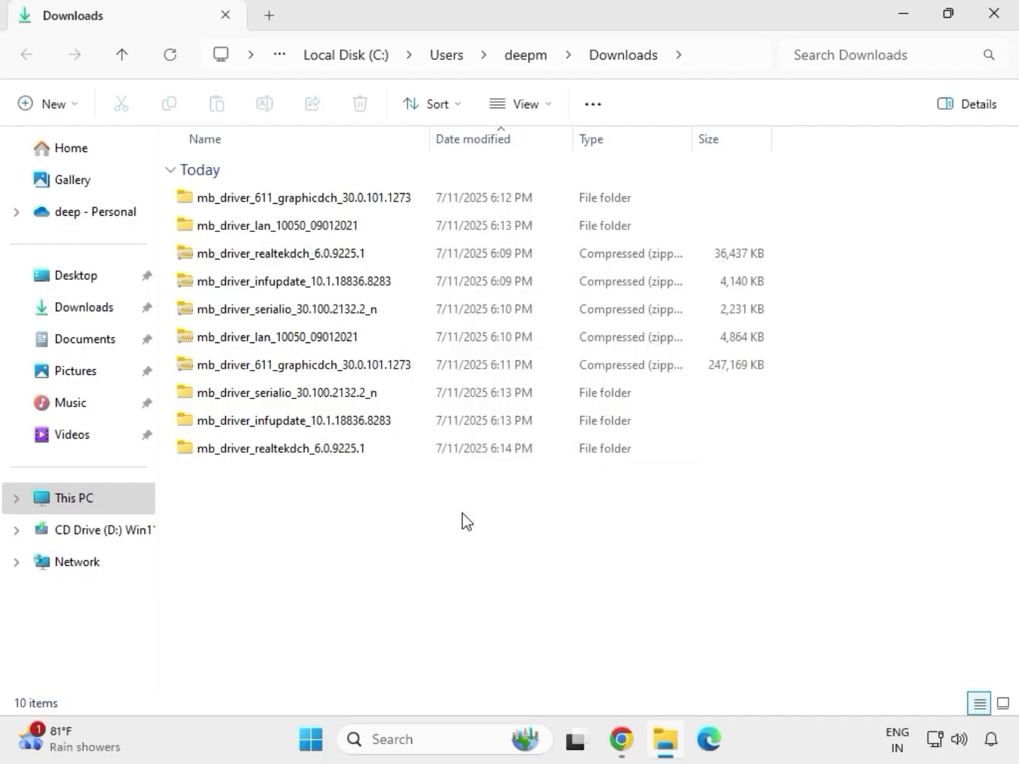
left_click(470, 316)
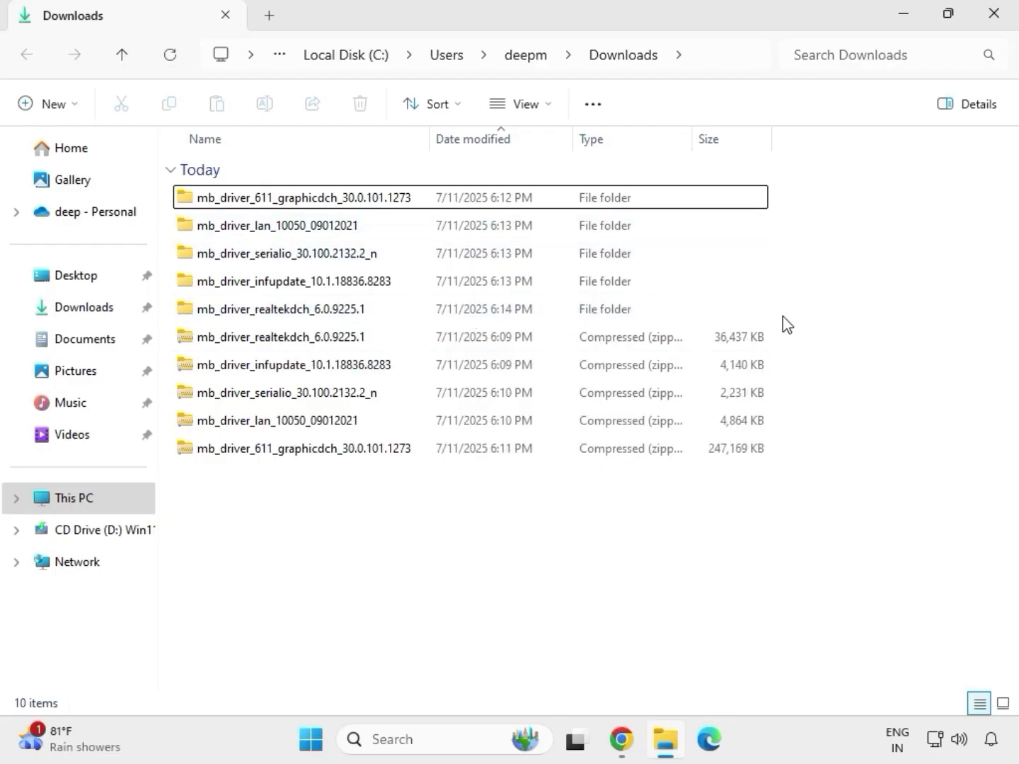
- Run the graphics driver application from the extracted mb_driver_611_graphicdch_30.0.101.1273 folder, allowing it to make changes to the device, then close the folder window
left_click_drag(782, 322, 506, 205)
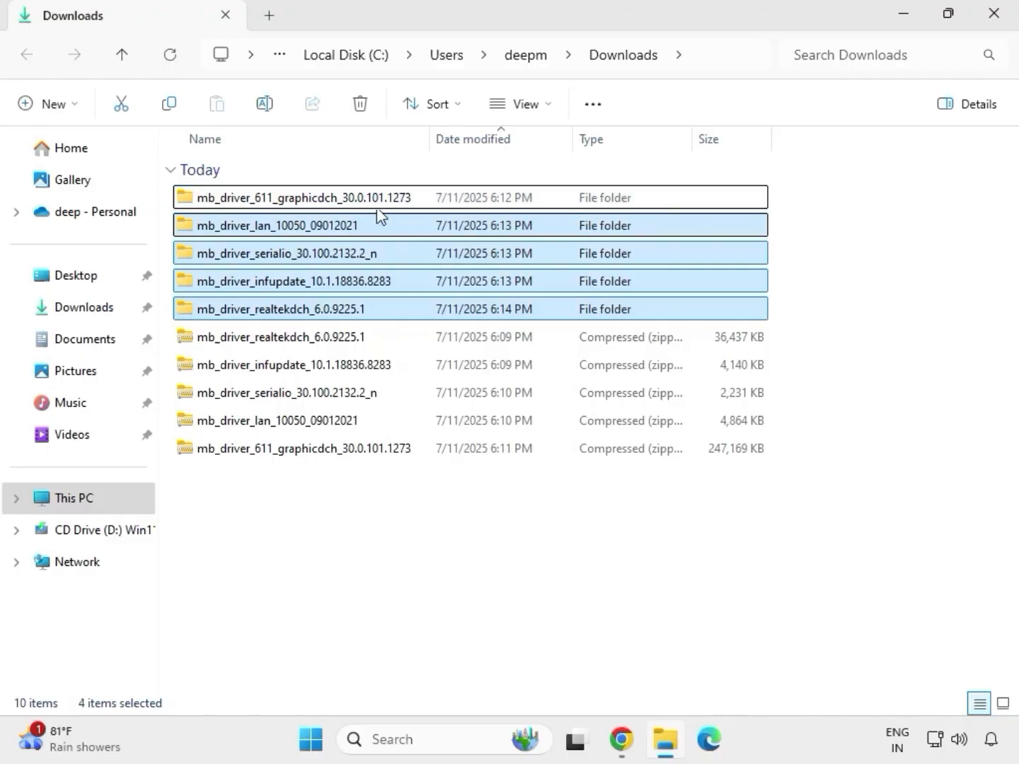
left_click(301, 204)
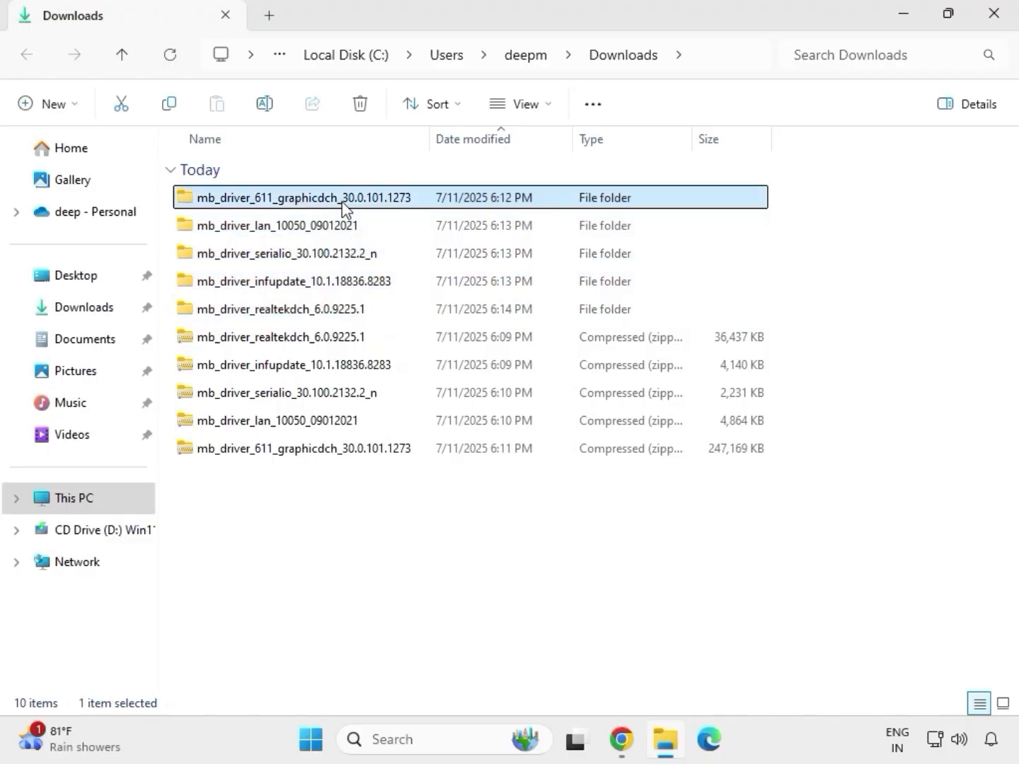
double_click(327, 201)
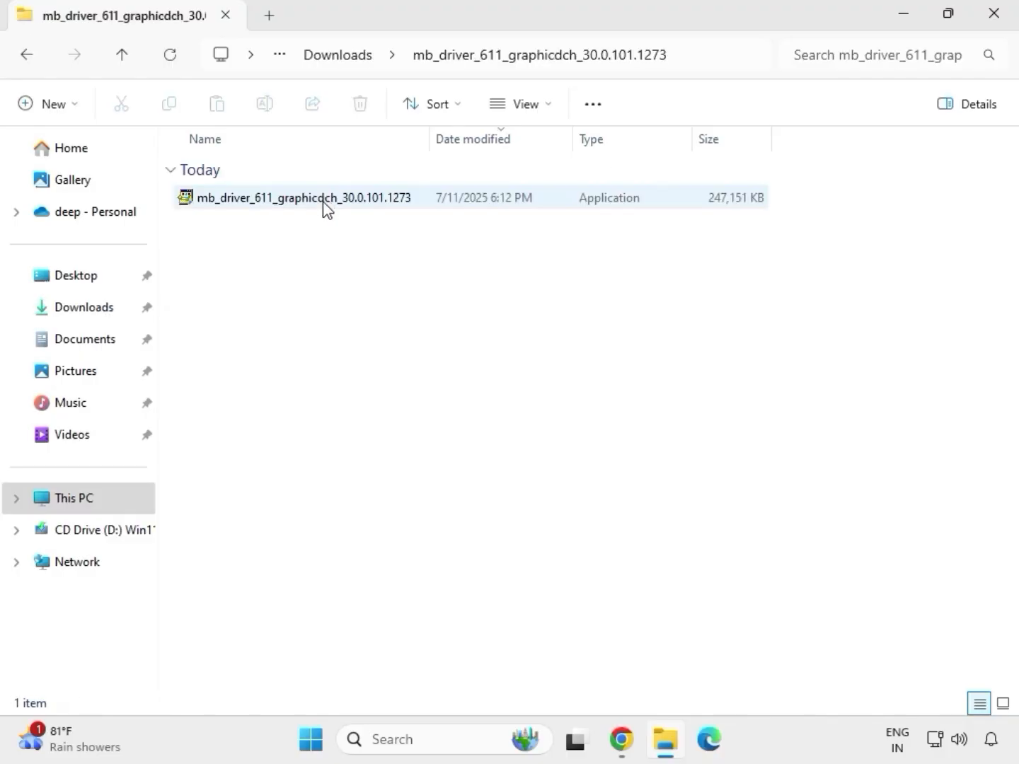
left_click(283, 204)
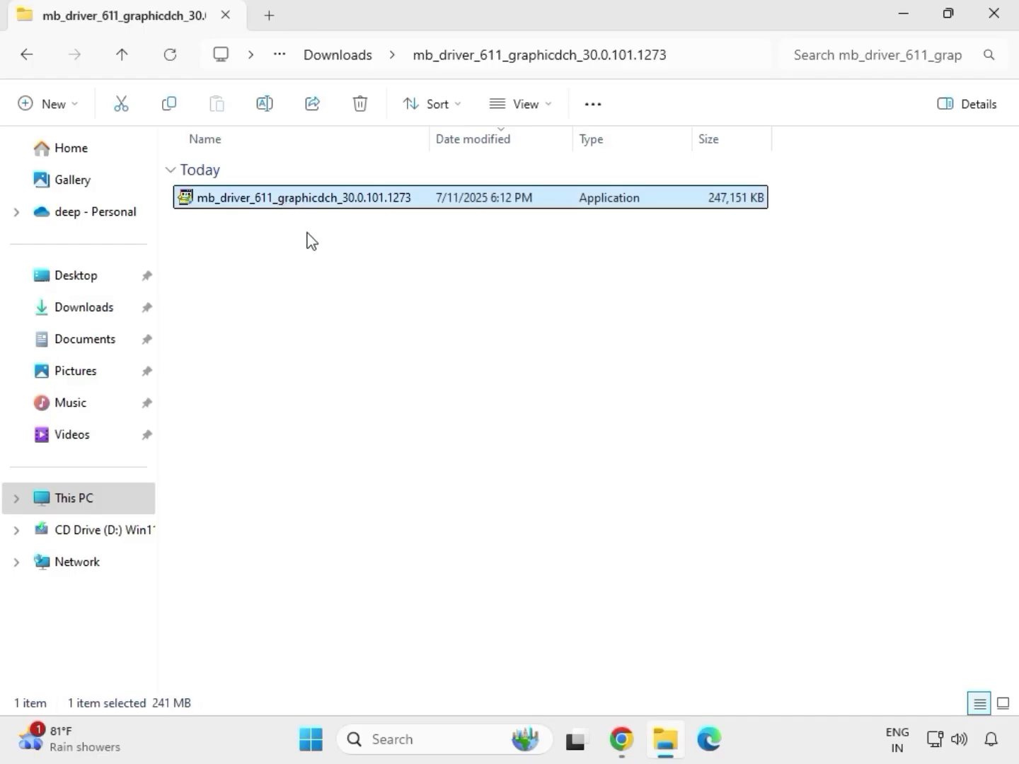
right_click(307, 240)
left_click(372, 363)
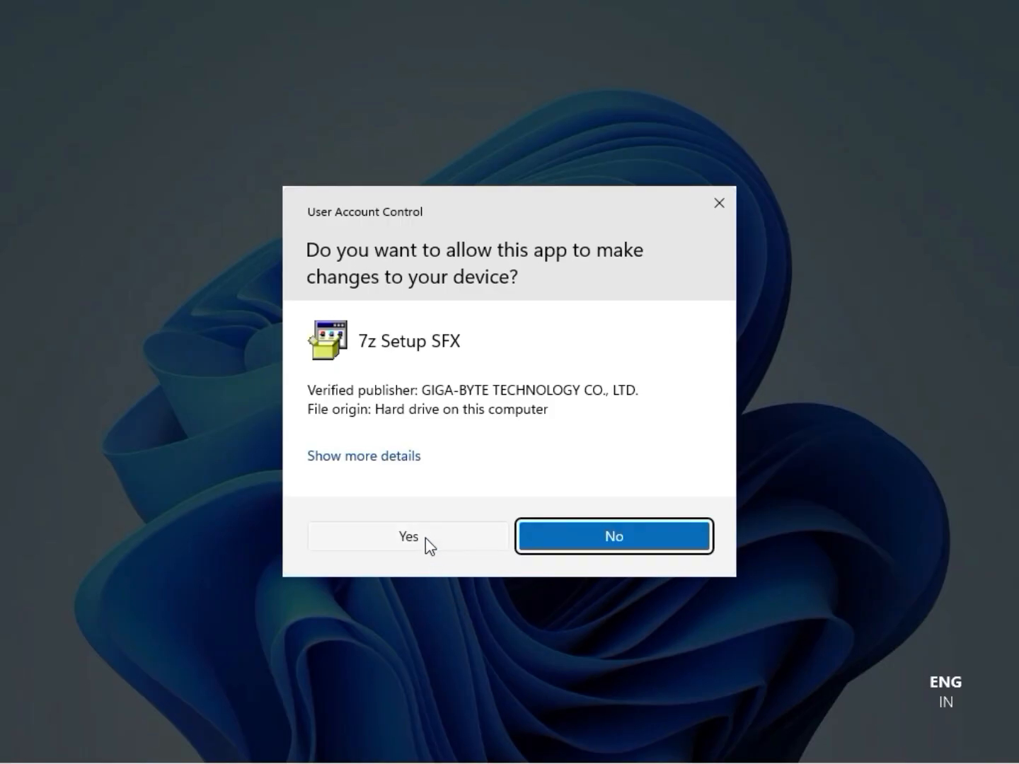
left_click(425, 539)
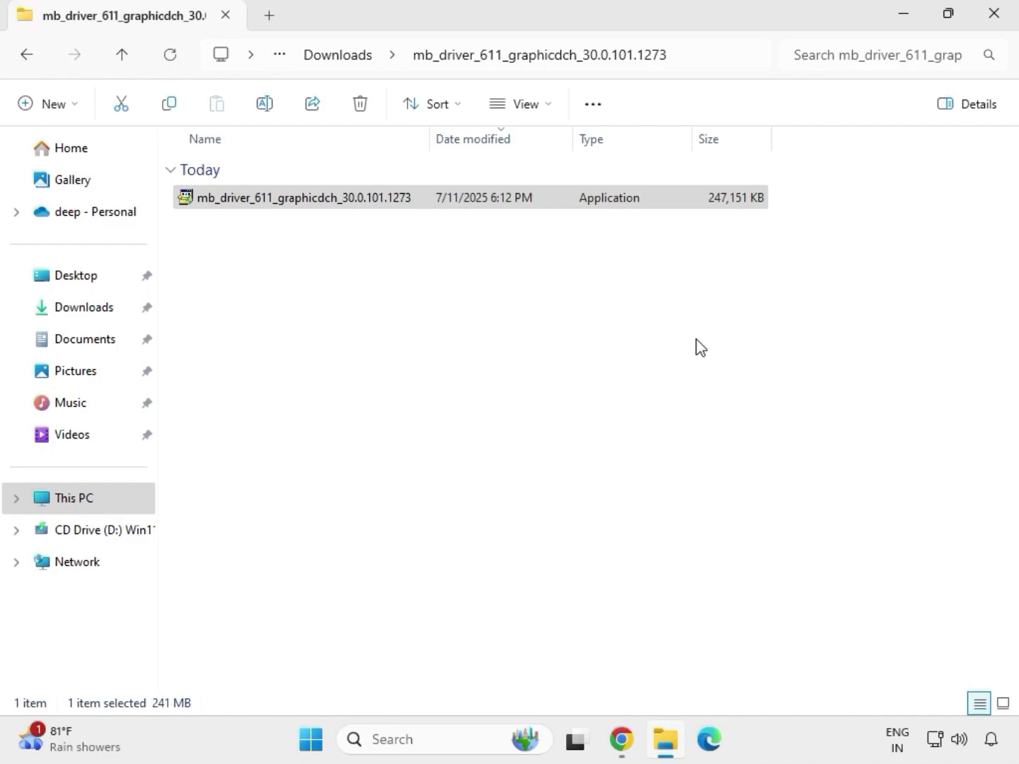
left_click(1004, 24)
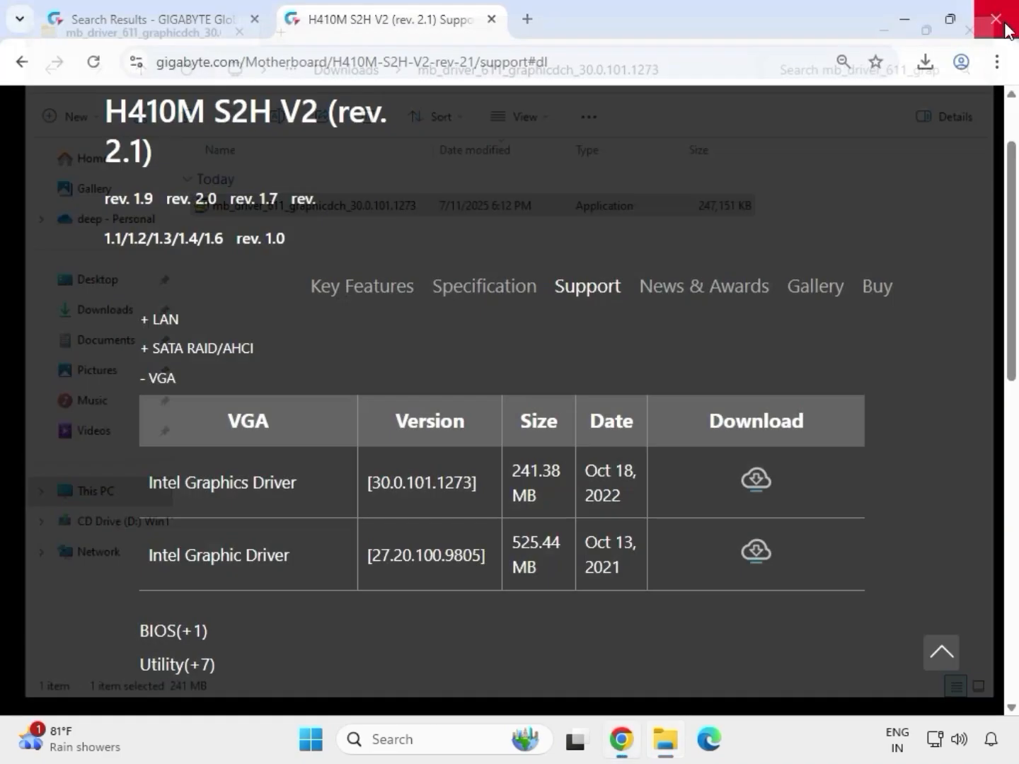
- Switch to File Explorer and open the Downloads folder holding the extracted driver folders
left_click(667, 751)
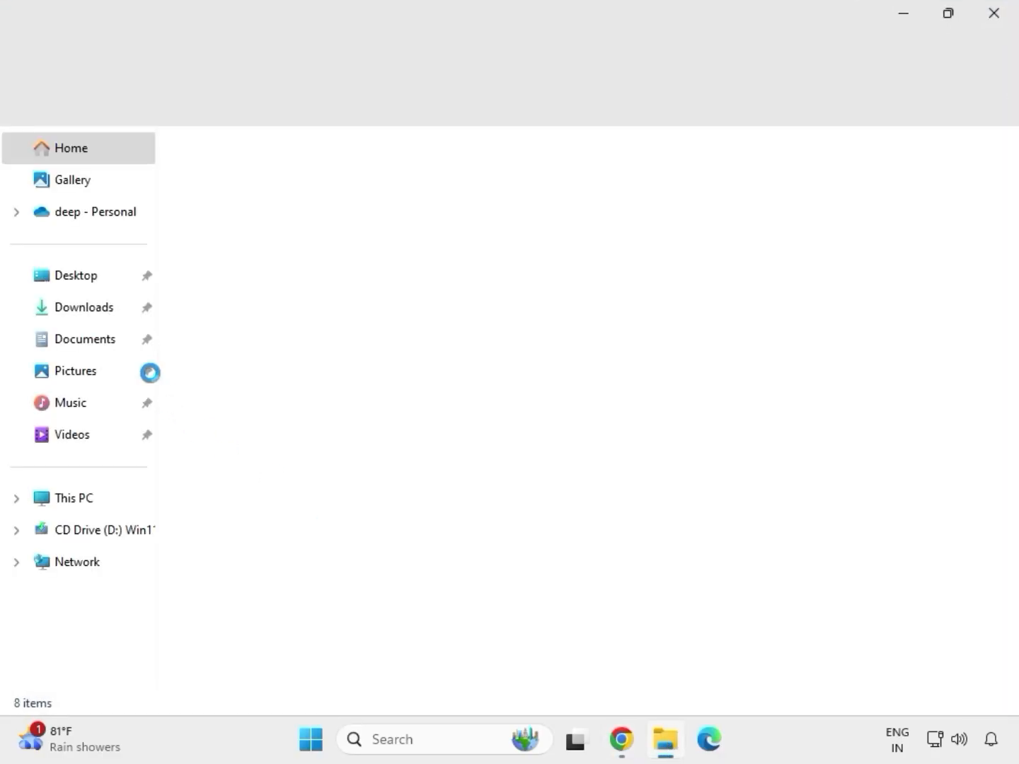
left_click(110, 316)
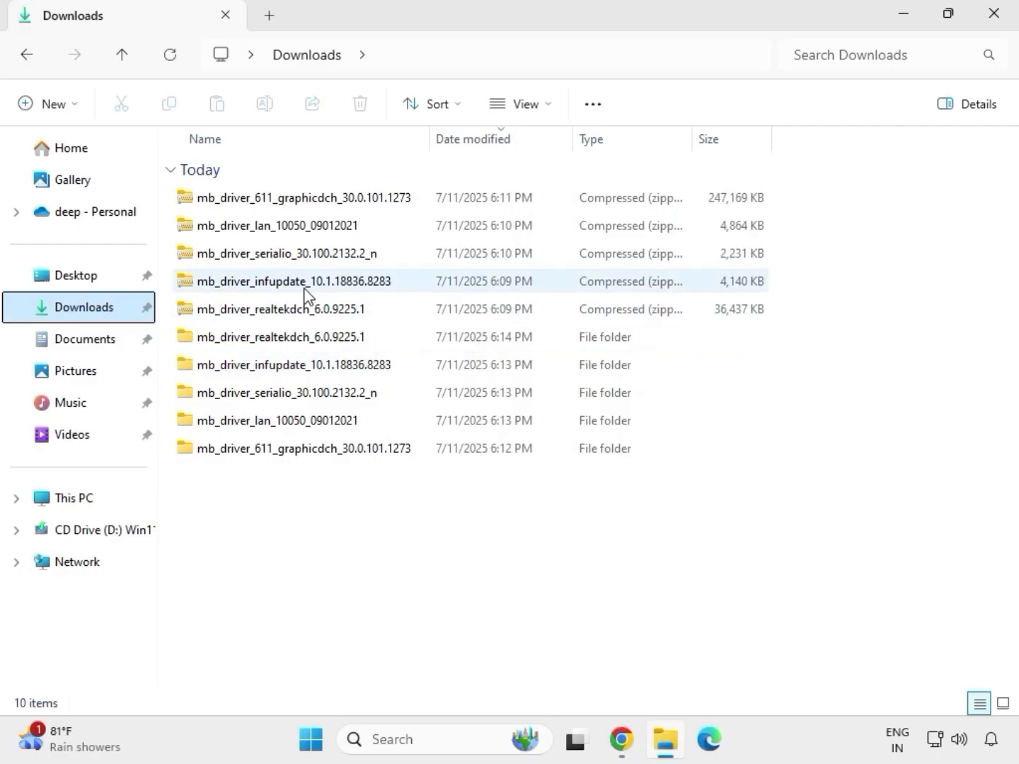
left_click(288, 341)
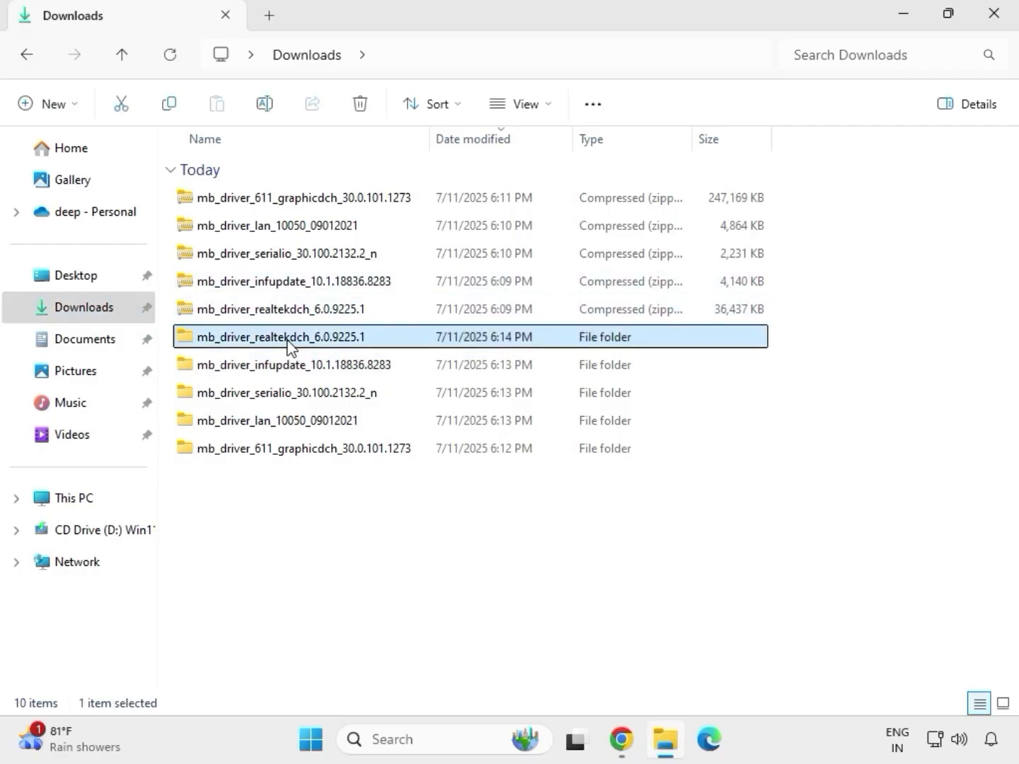
left_click(330, 452)
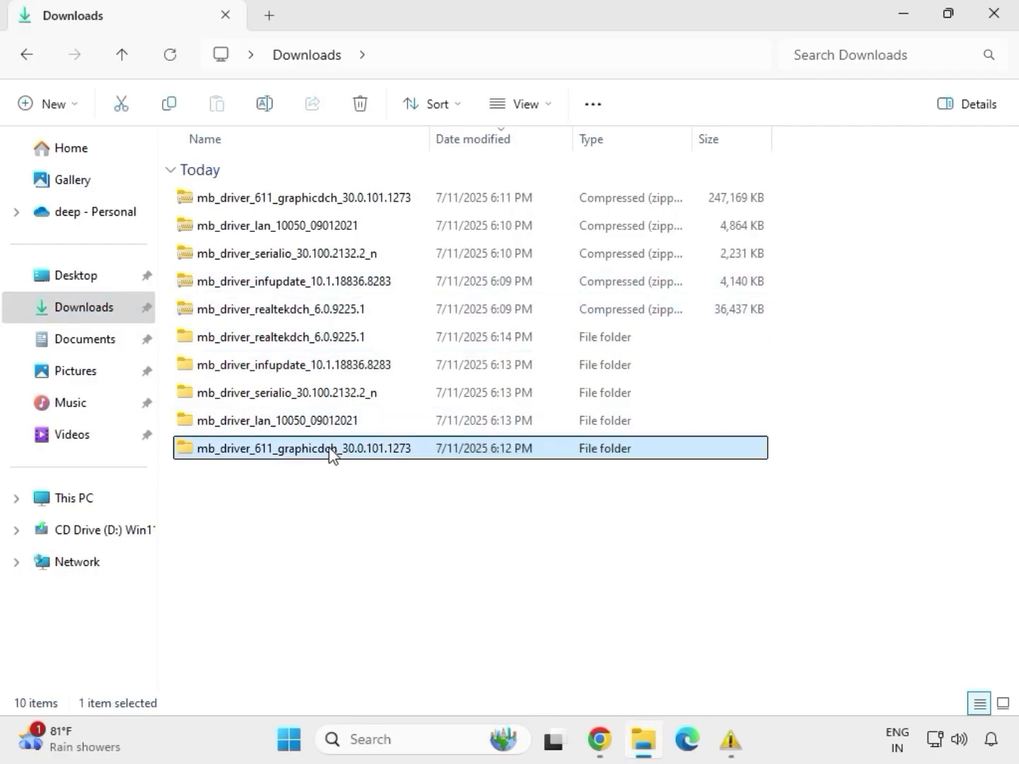
- Run the Install_Win10_10050_09012021 application from the extracted mb_driver_lan_10050_09012021 folder, allowing it to make changes to the device
left_click(322, 424)
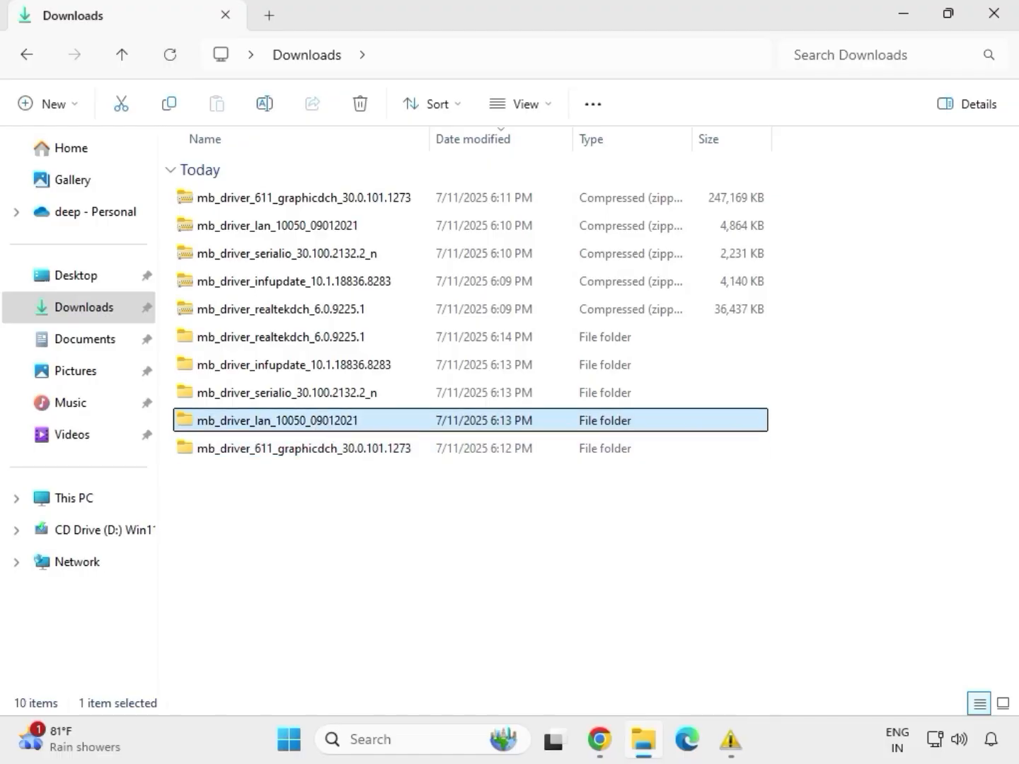
double_click(316, 422)
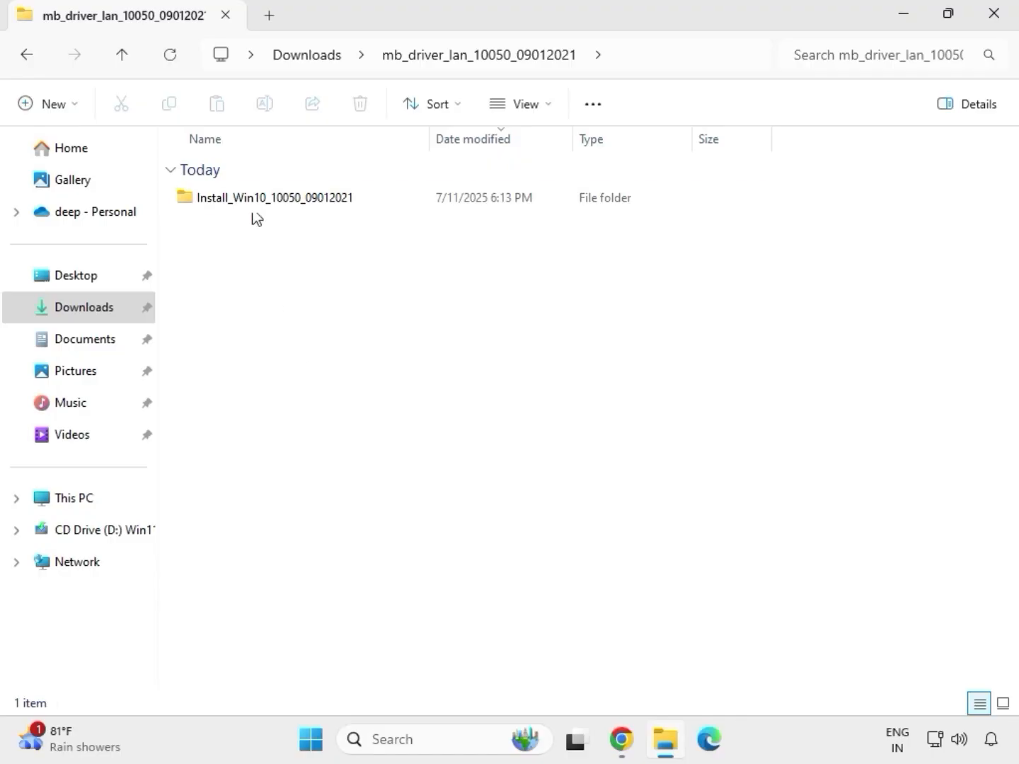
left_click(254, 202)
double_click(256, 201)
double_click(256, 201)
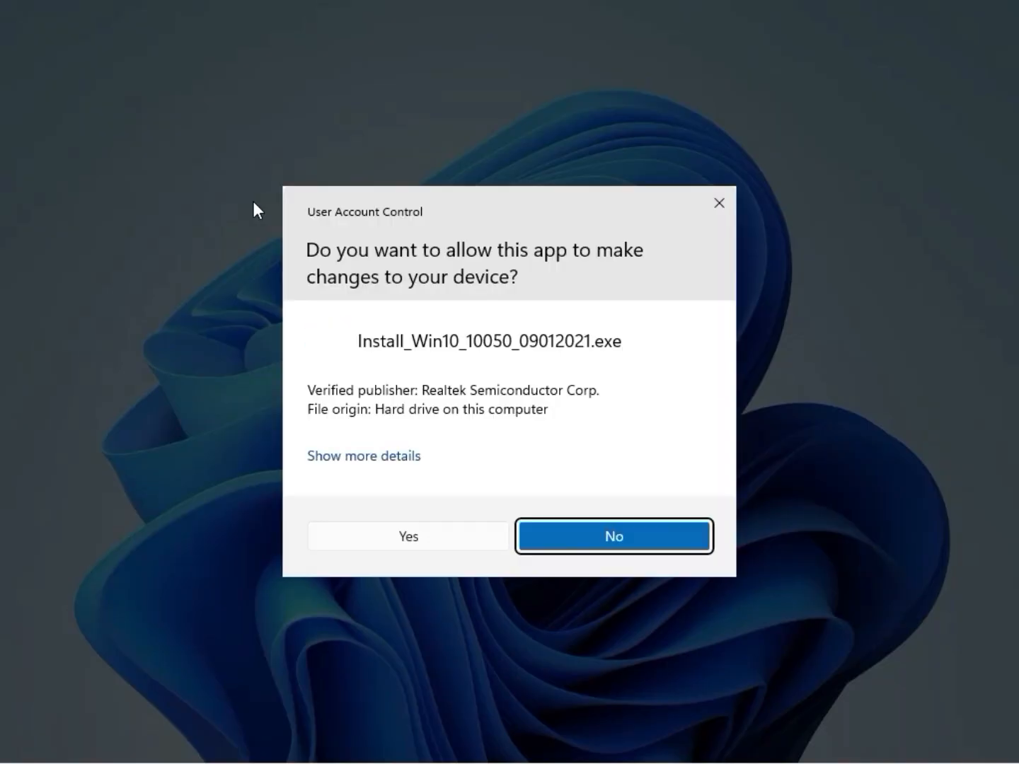
left_click(397, 535)
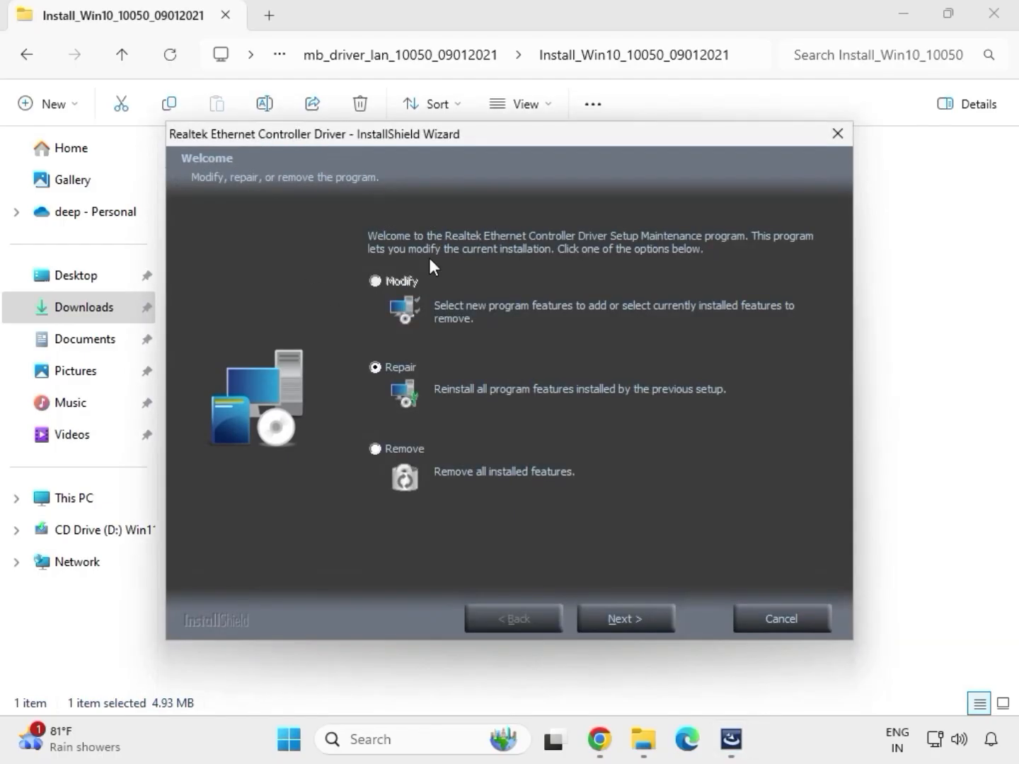
- Repair the Realtek Ethernet Controller Driver installation, finish the wizard and return to the Downloads folder
left_click(650, 619)
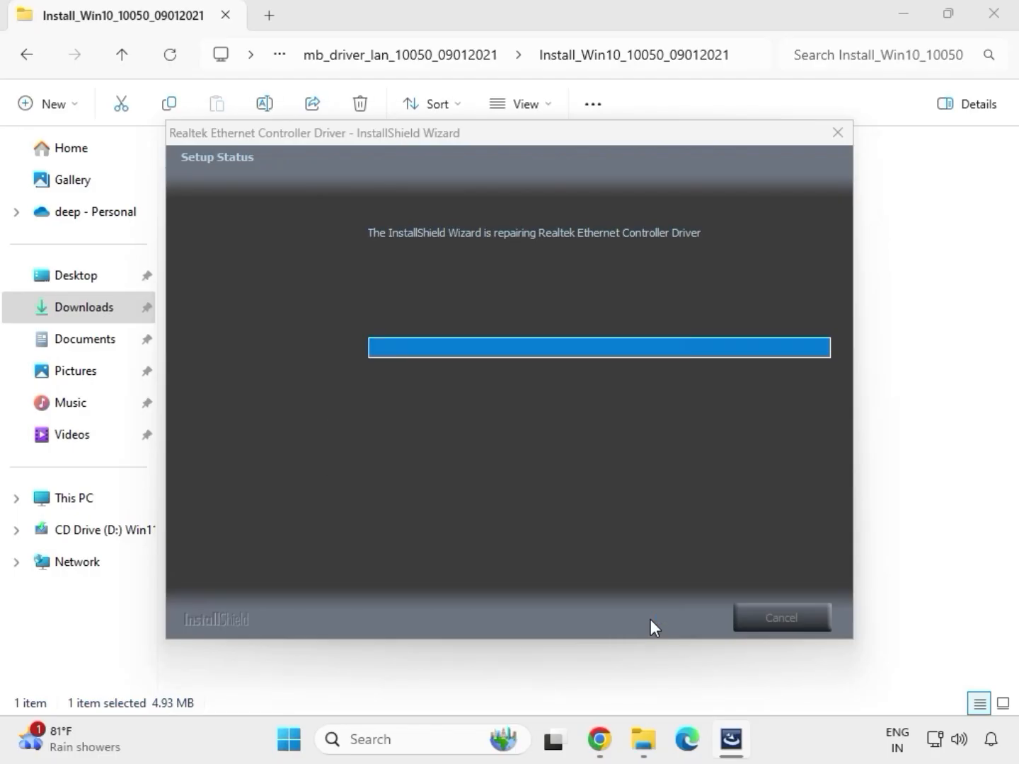
left_click(621, 428)
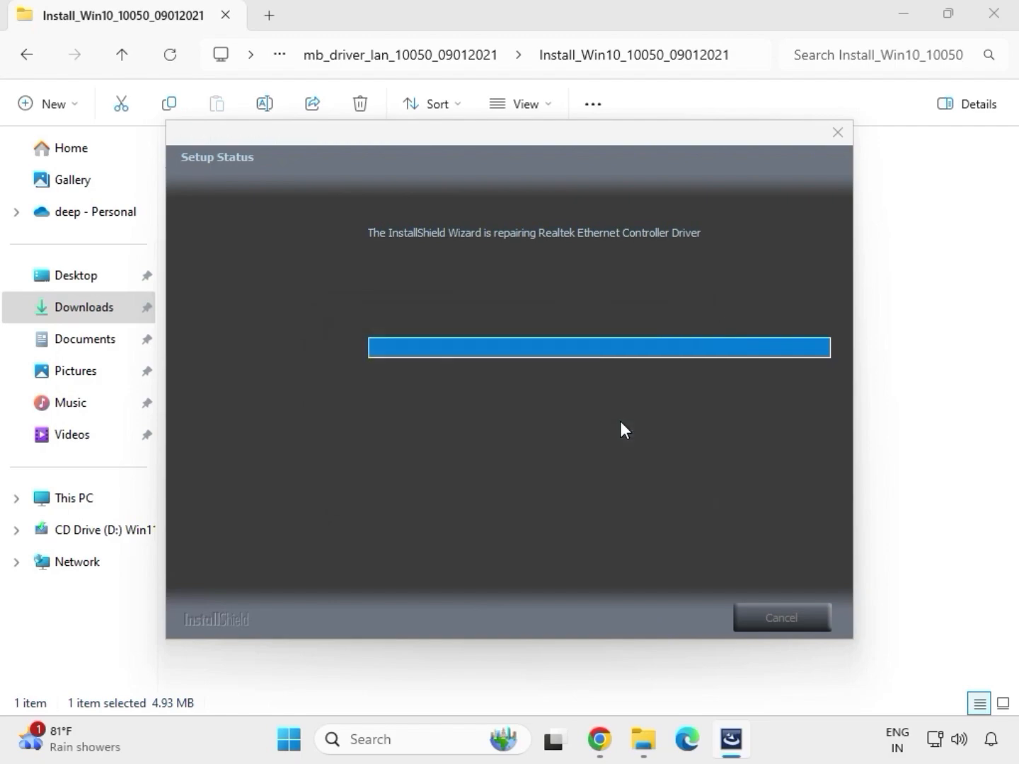
left_click(634, 607)
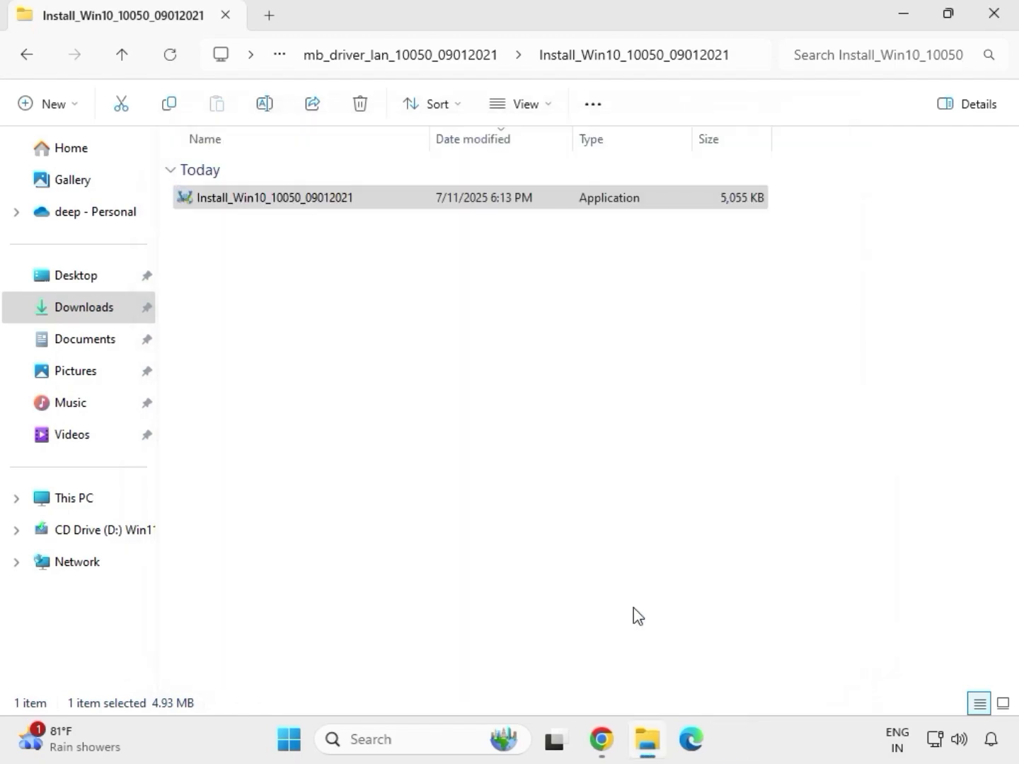
left_click(32, 61)
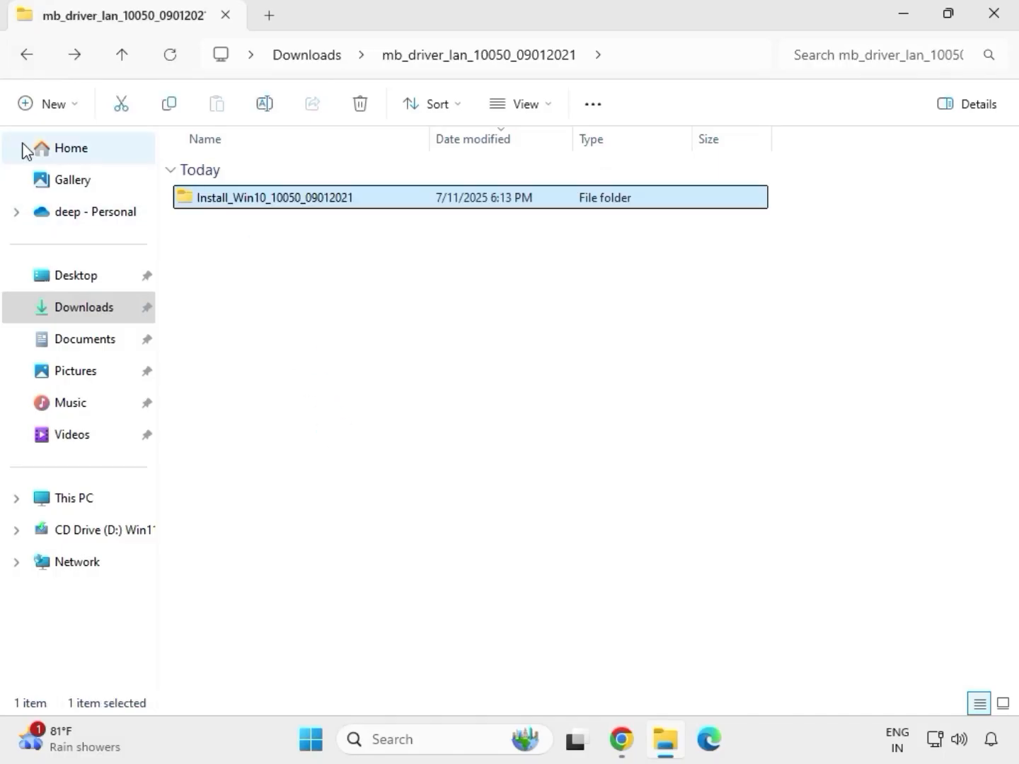
left_click(25, 57)
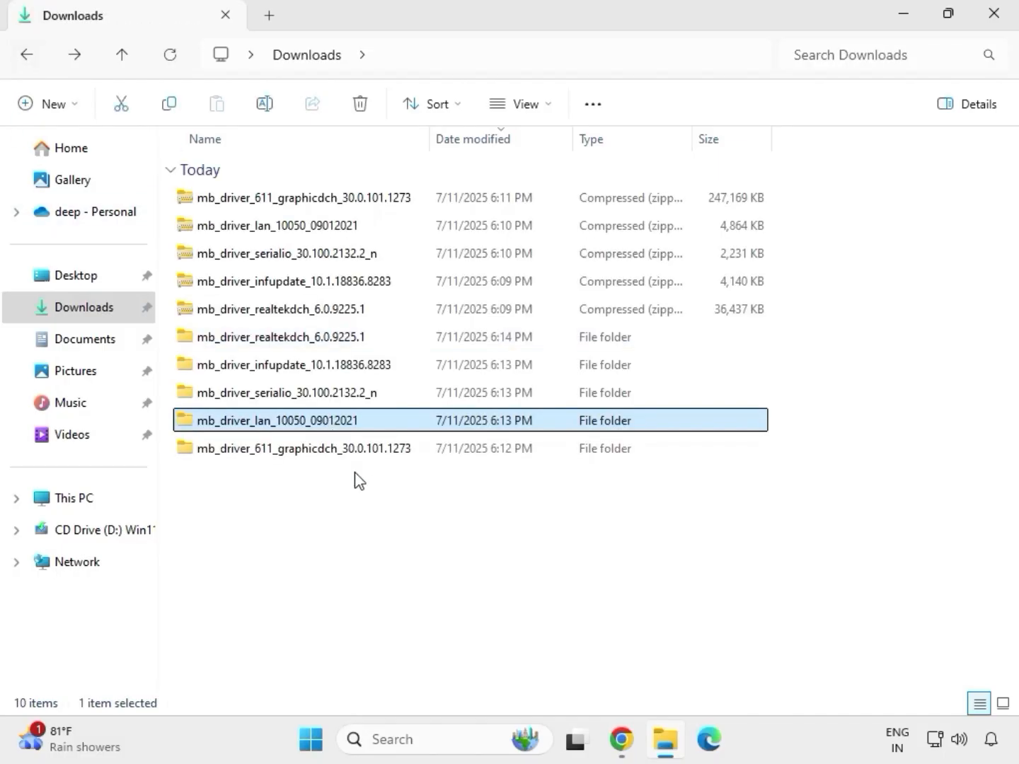
- Try to run SetupSerialIO as administrator from the extracted mb_driver_serialio_30.100.2132.2_n folder, then close the setup and return to Downloads
double_click(287, 397)
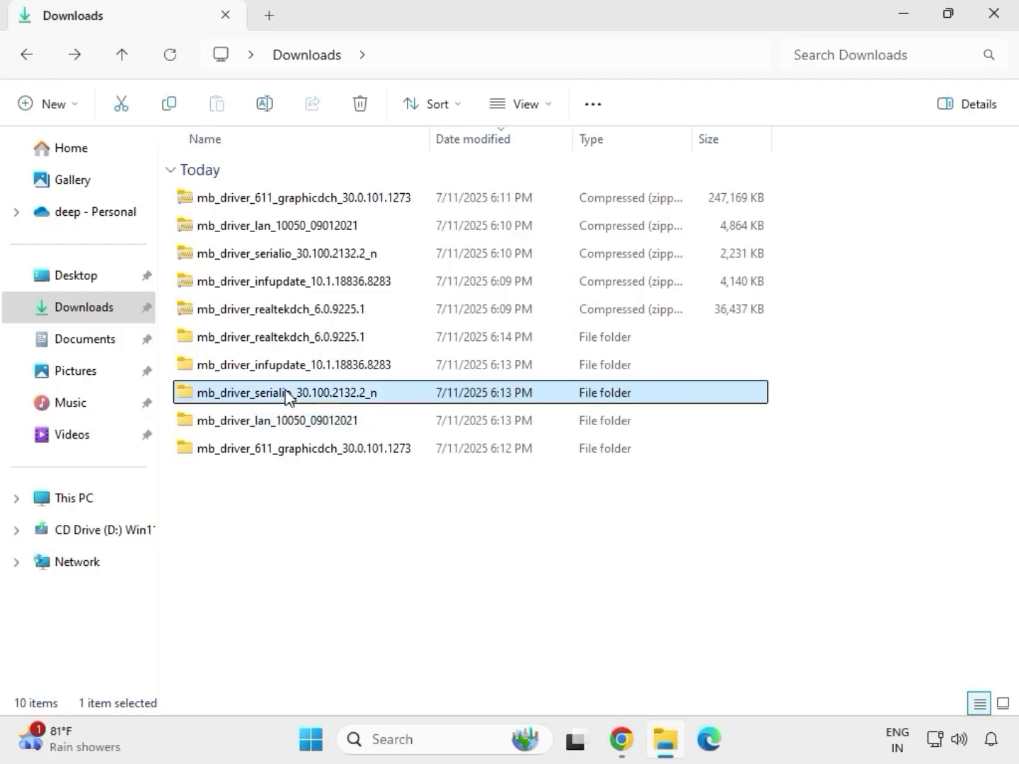
double_click(302, 198)
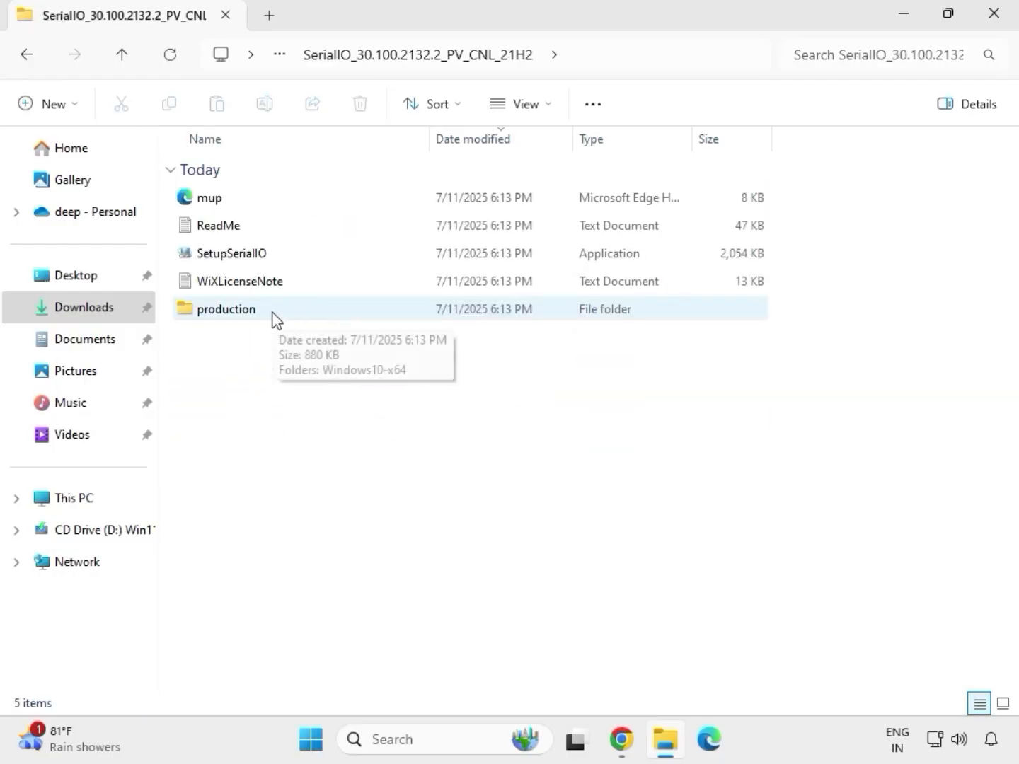
left_click(256, 262)
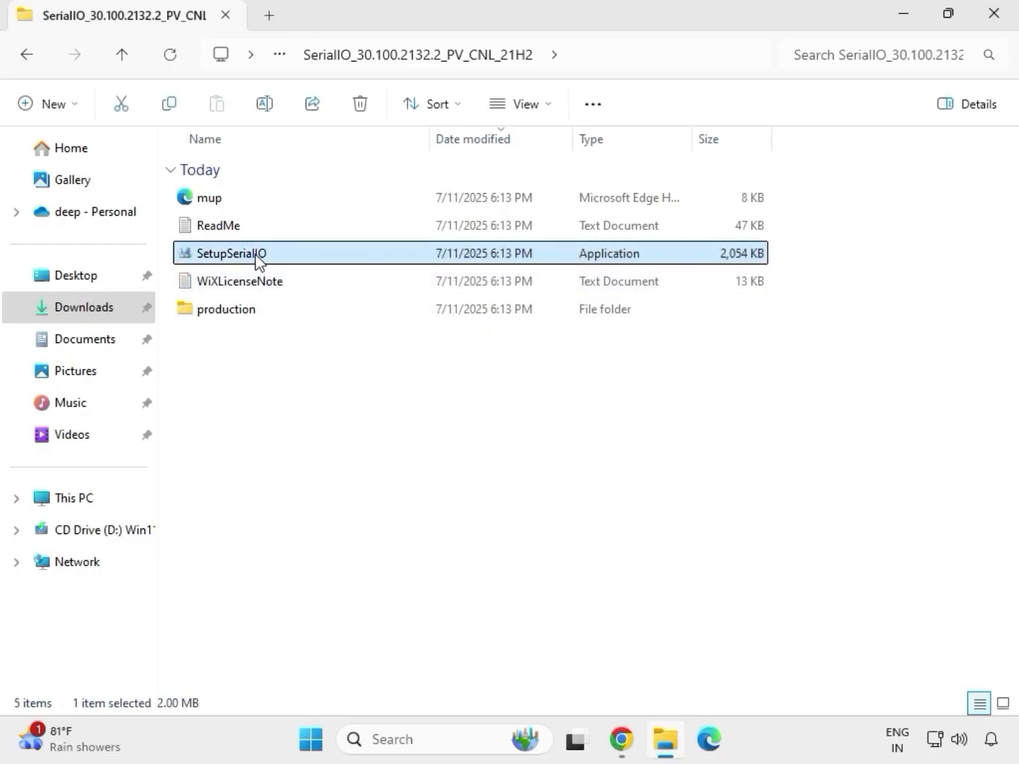
right_click(256, 263)
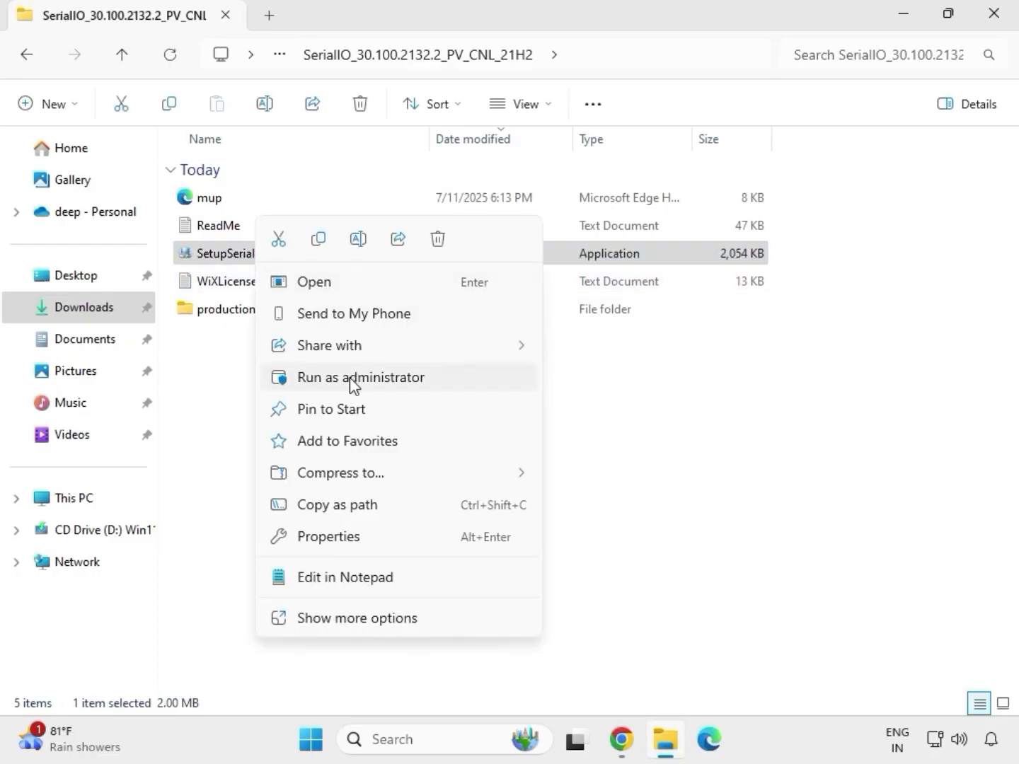
left_click(353, 374)
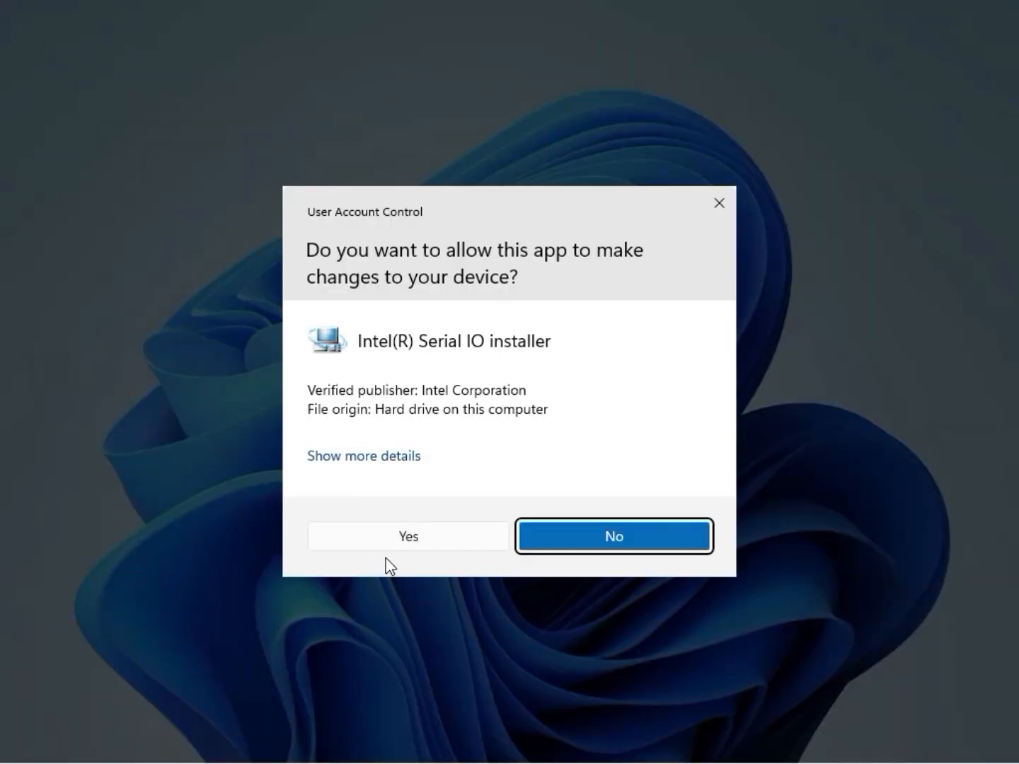
left_click(401, 536)
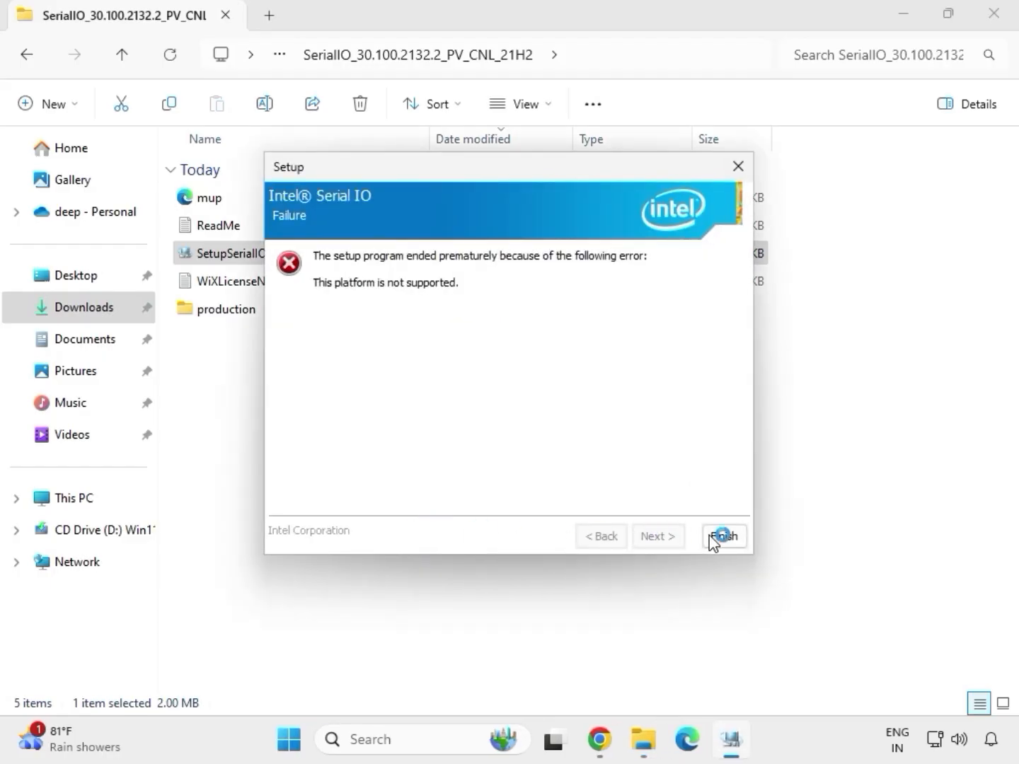
left_click(723, 537)
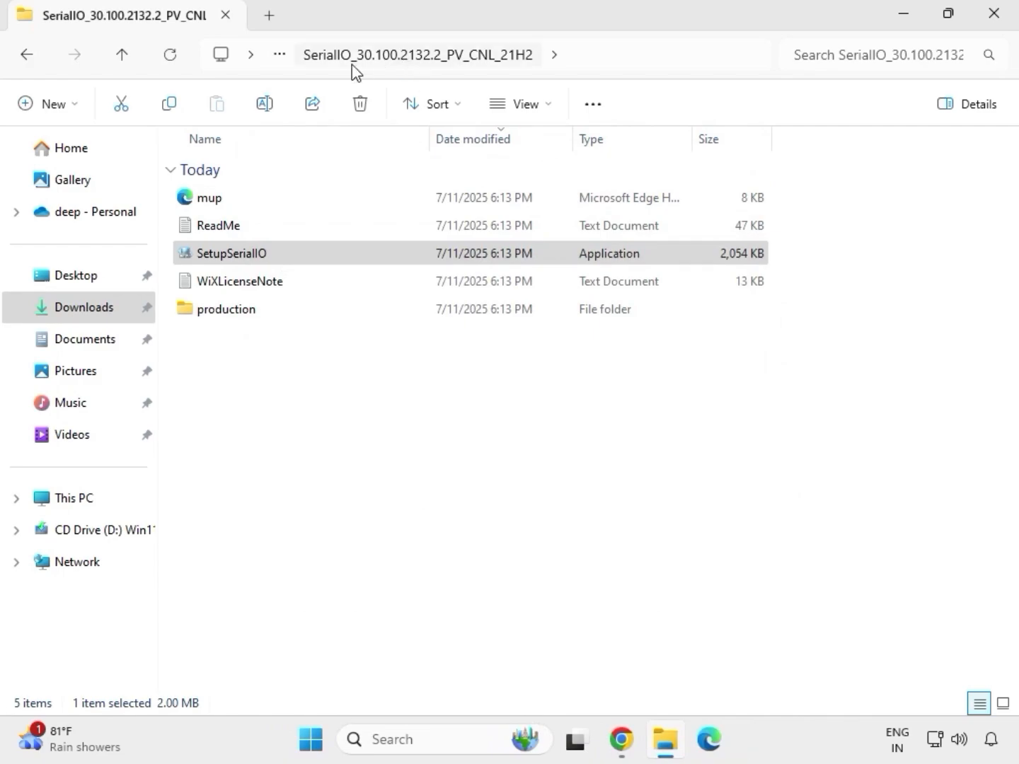
left_click(28, 56)
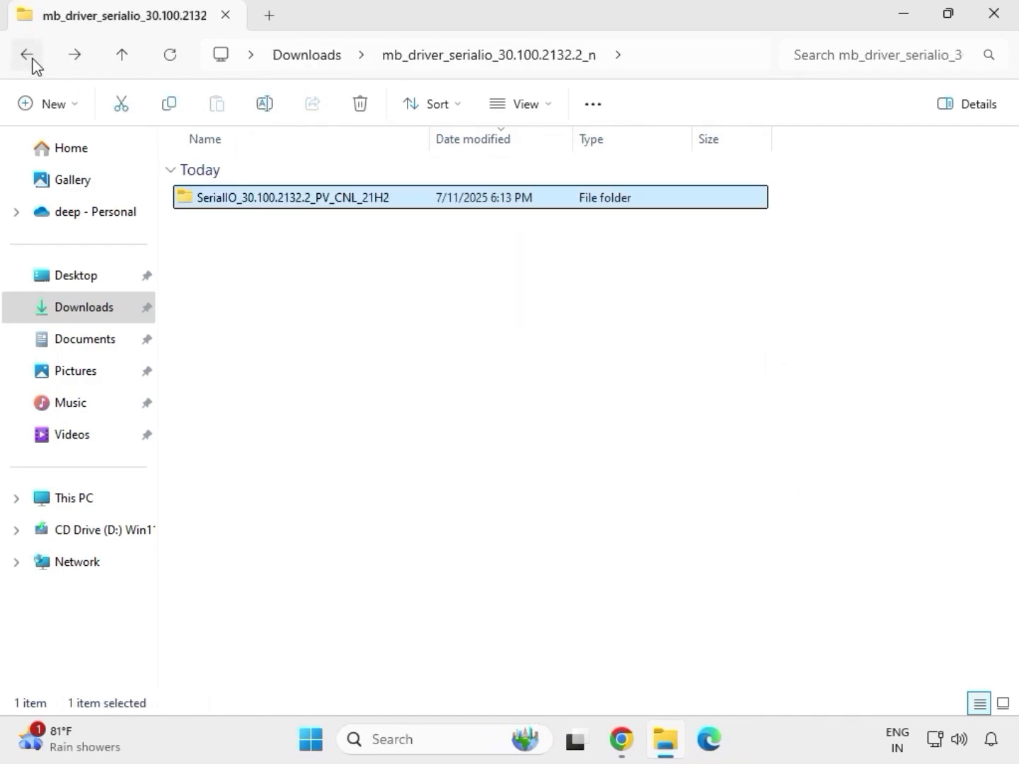
left_click(29, 56)
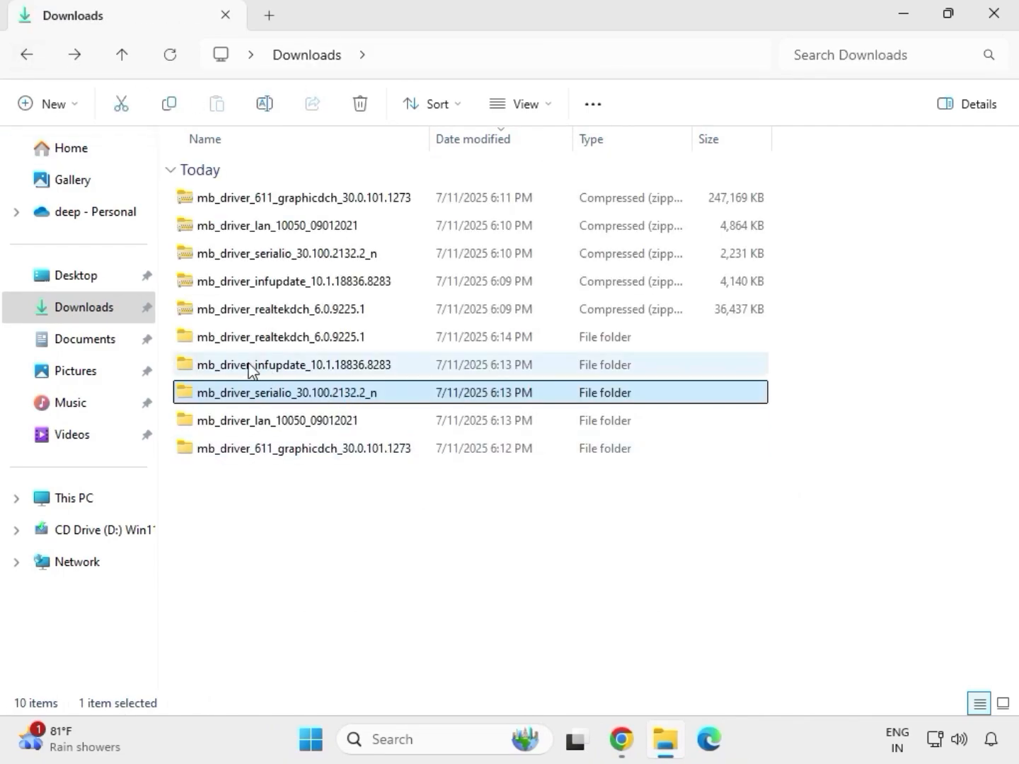
- Run SetupChipset as administrator from the Chipset-10.1.18836.8283-Public-MUP folder inside mb_driver_infupdate_10.1.18836.8283, allowing it to make changes to the device
left_click(267, 370)
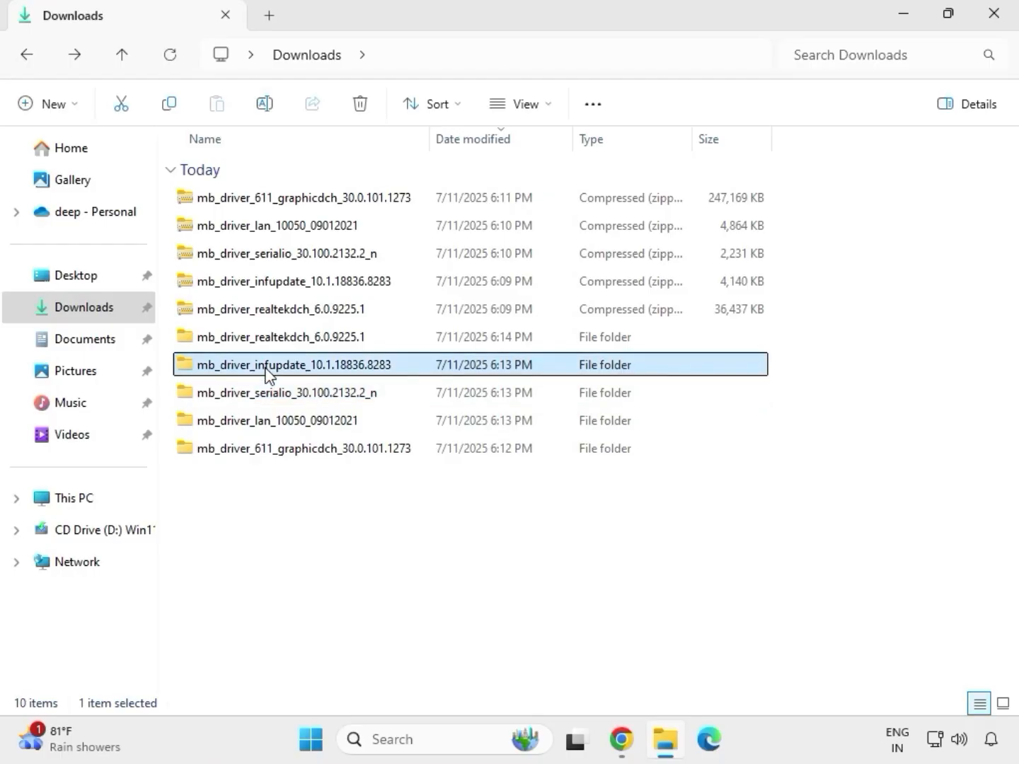
double_click(267, 370)
left_click(271, 202)
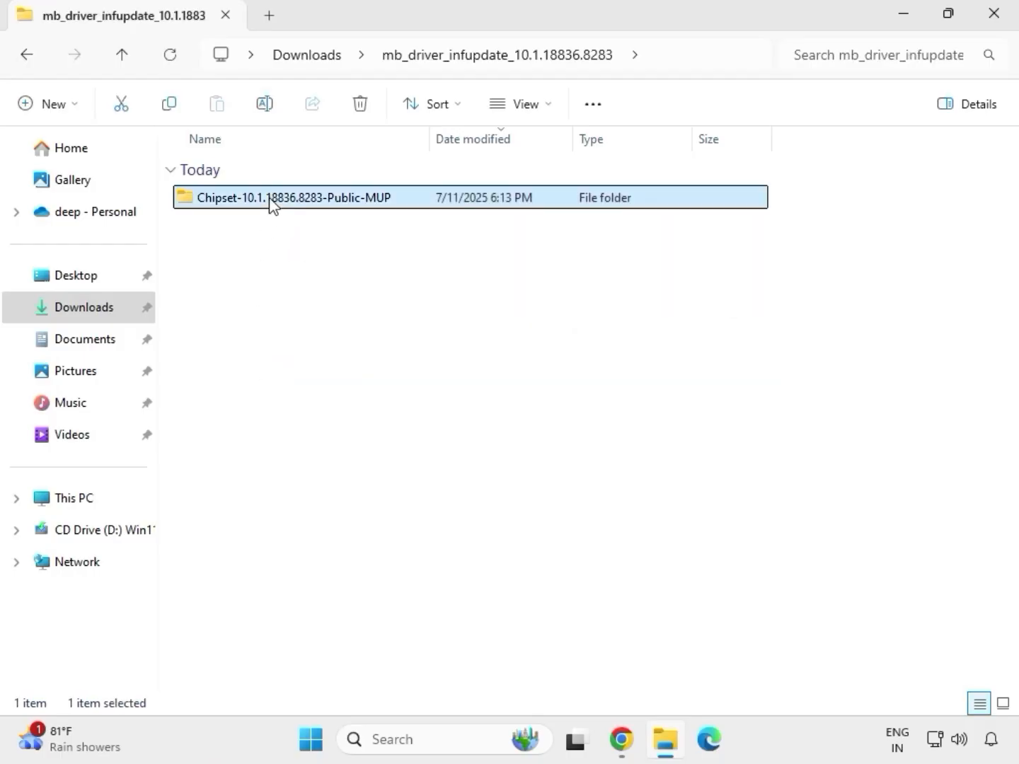
double_click(270, 201)
left_click(290, 228)
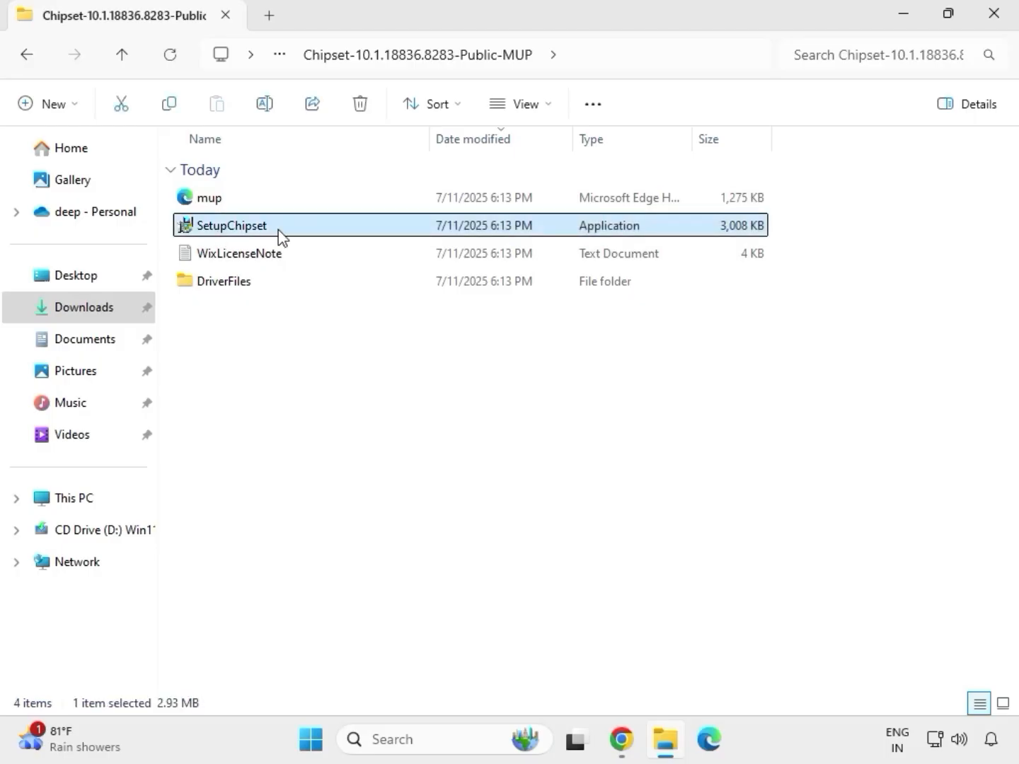
right_click(280, 236)
left_click(360, 373)
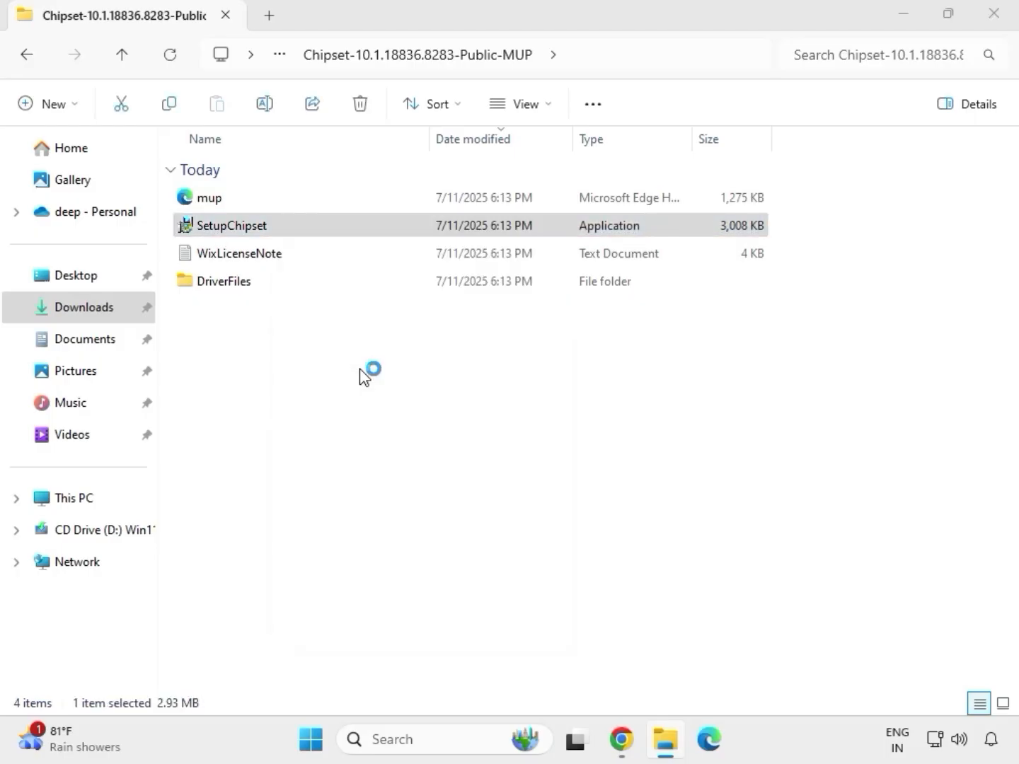
left_click(405, 550)
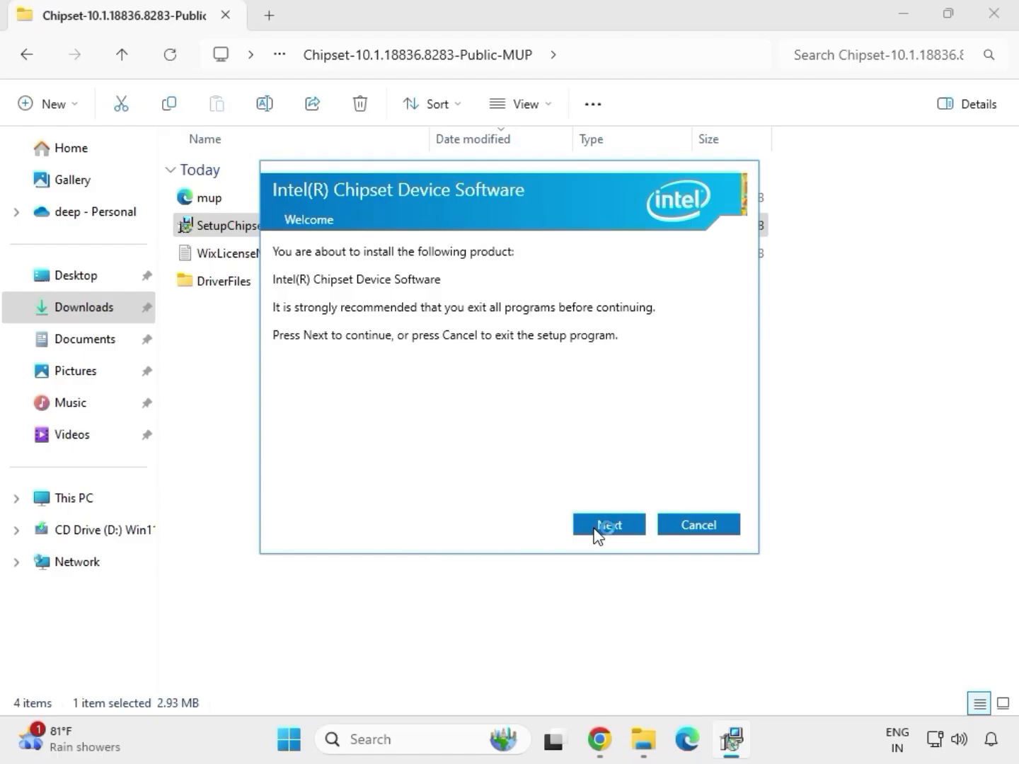
- Try to install the Intel(R) Chipset Device Software, then close the setup and return to the Downloads folder
left_click(595, 528)
left_click(595, 529)
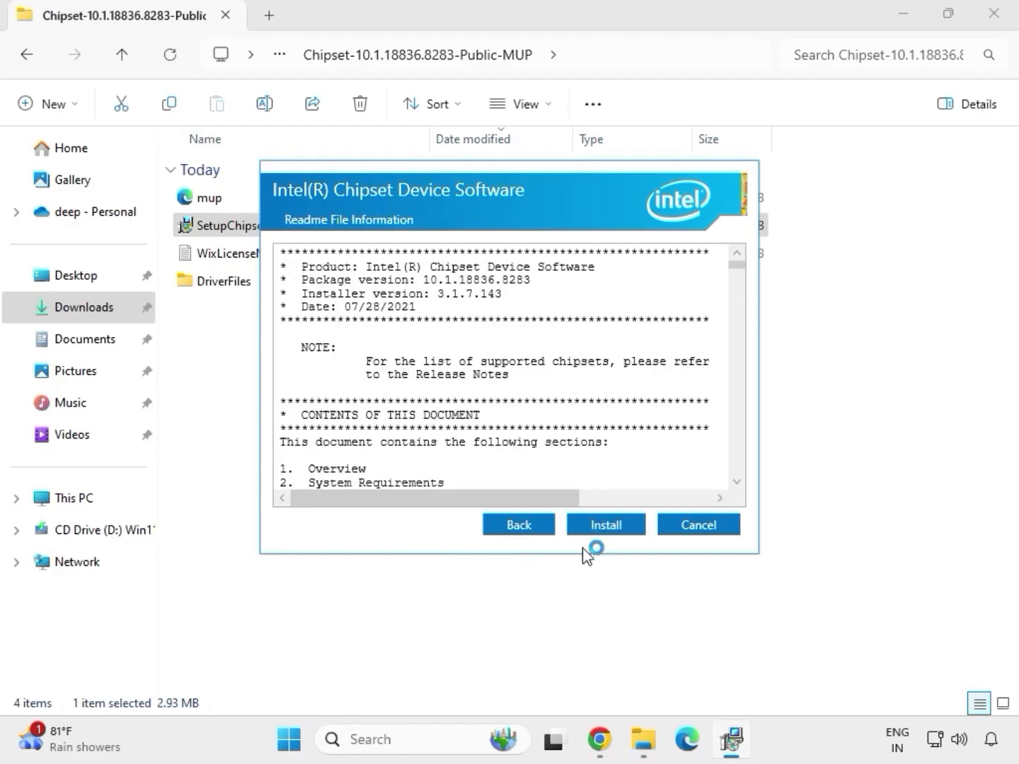
left_click(624, 526)
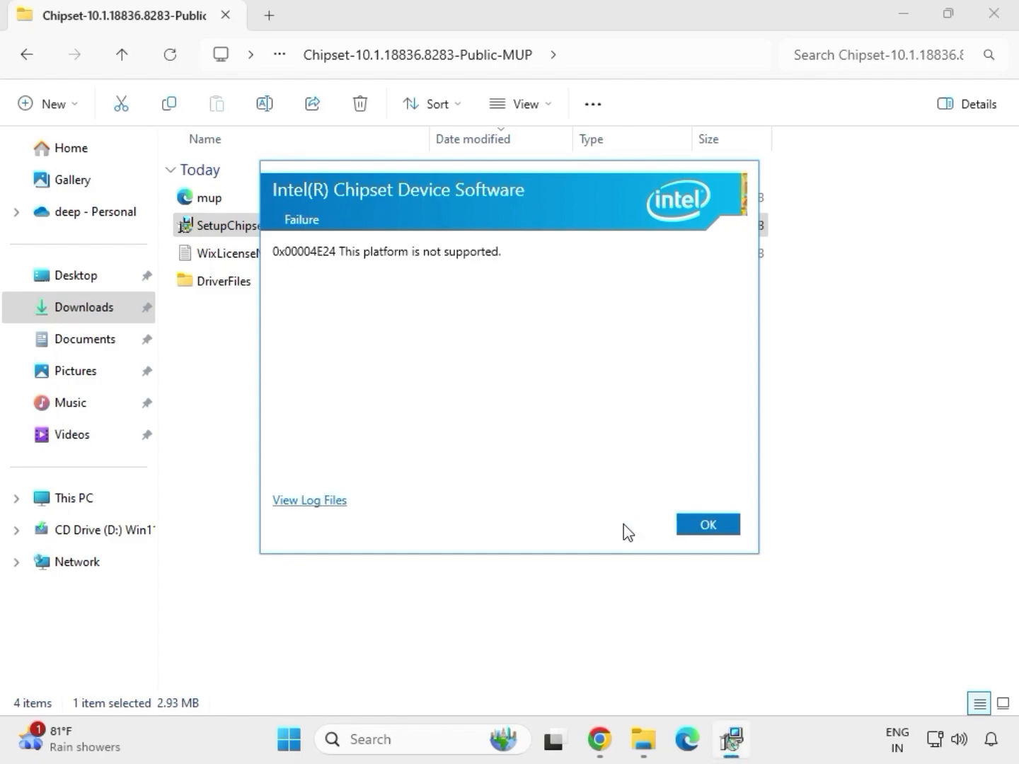
left_click(689, 531)
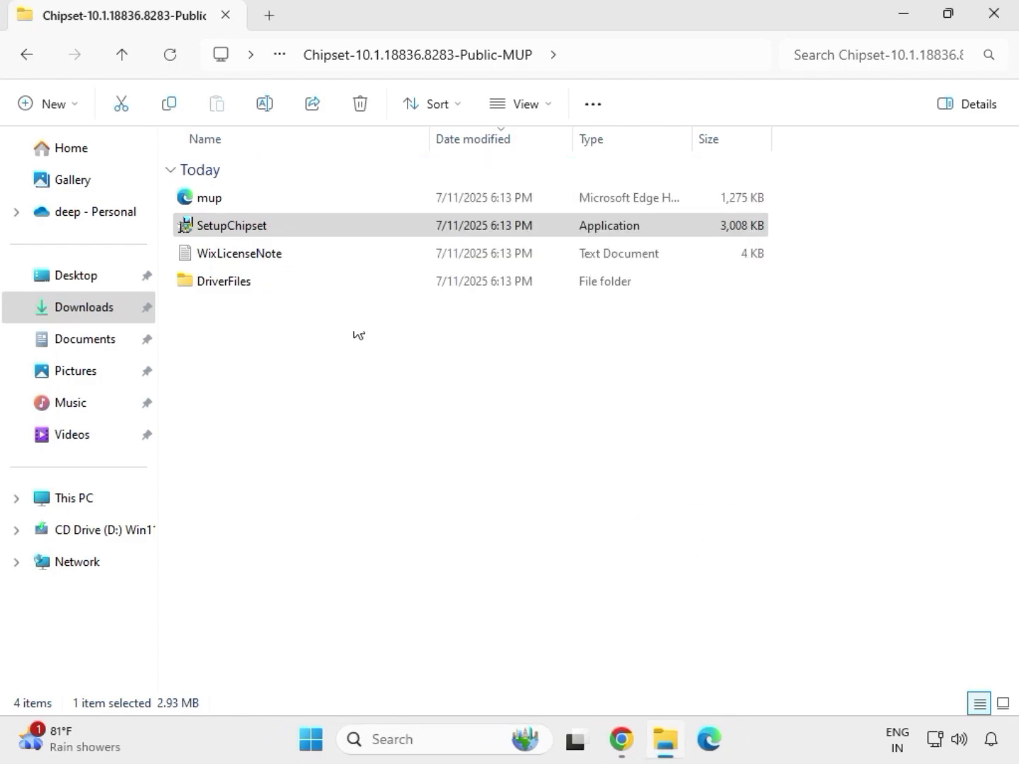
left_click(329, 220)
key("BackSpace")
key("BackSpace")
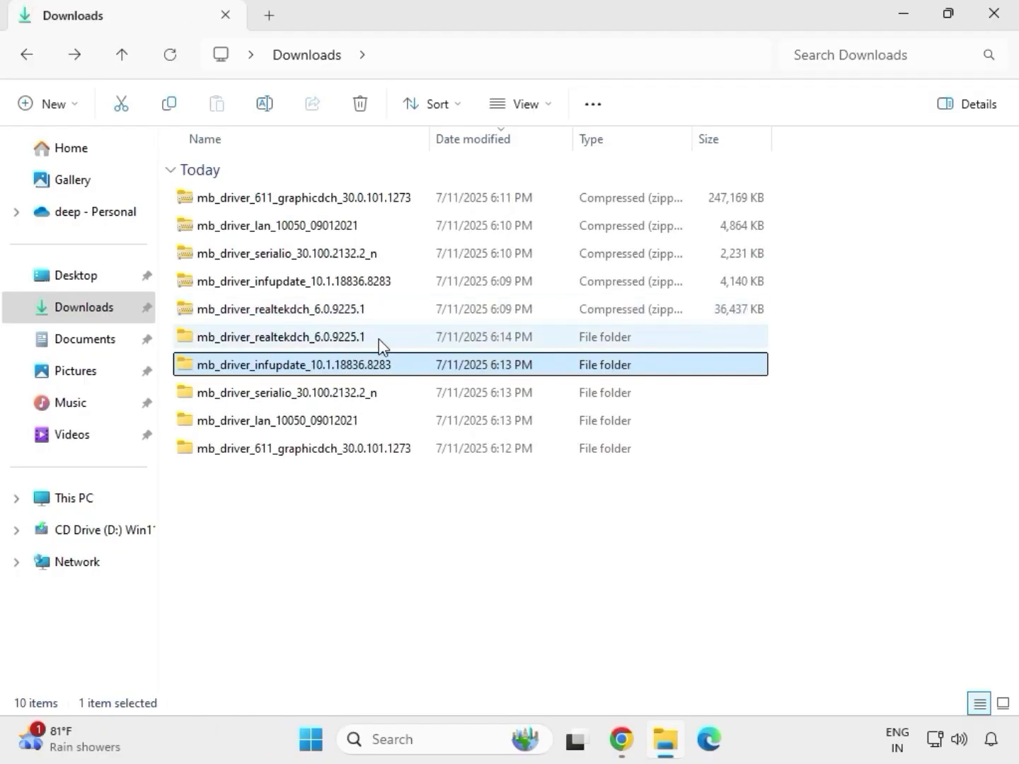
- Run the mb_driver_611_graphicdch_30.0.101.1273 application as administrator from its extracted folder, allowing it to make changes, and return to the Downloads folder
double_click(379, 341)
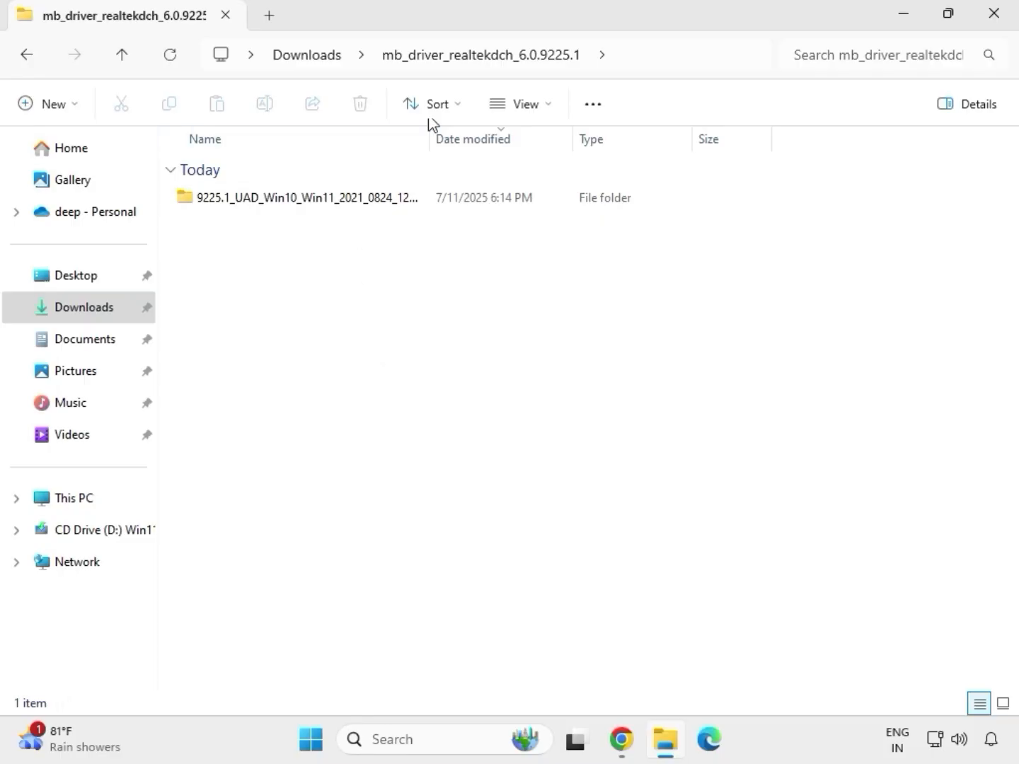
left_click(316, 61)
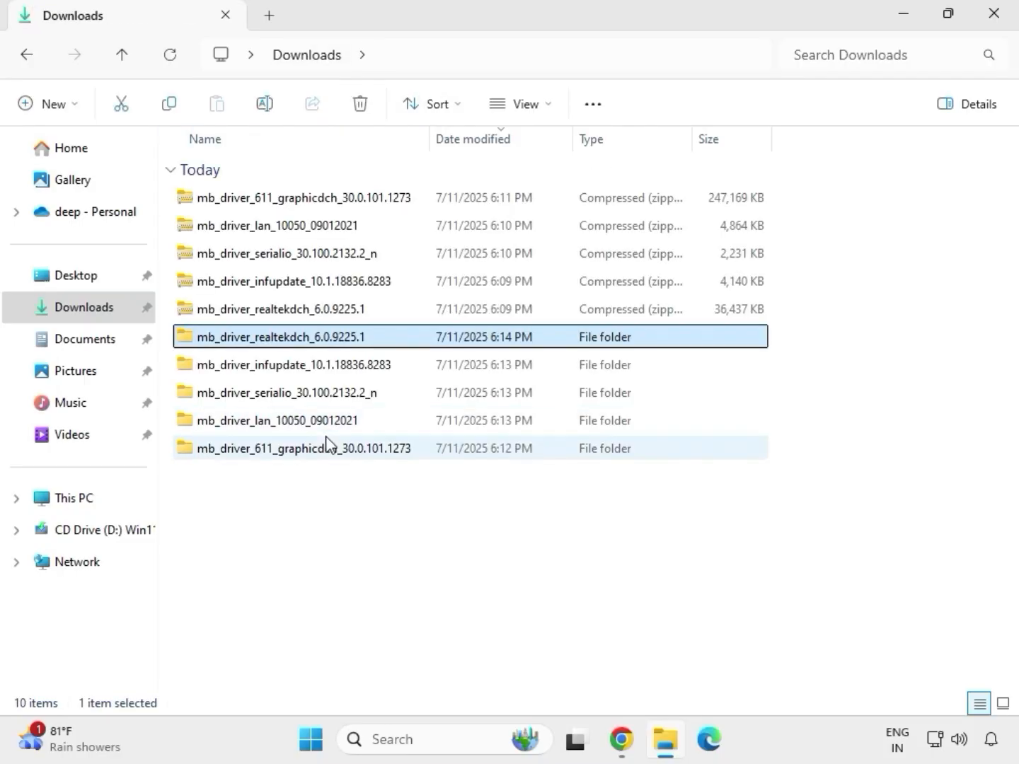
left_click(296, 453)
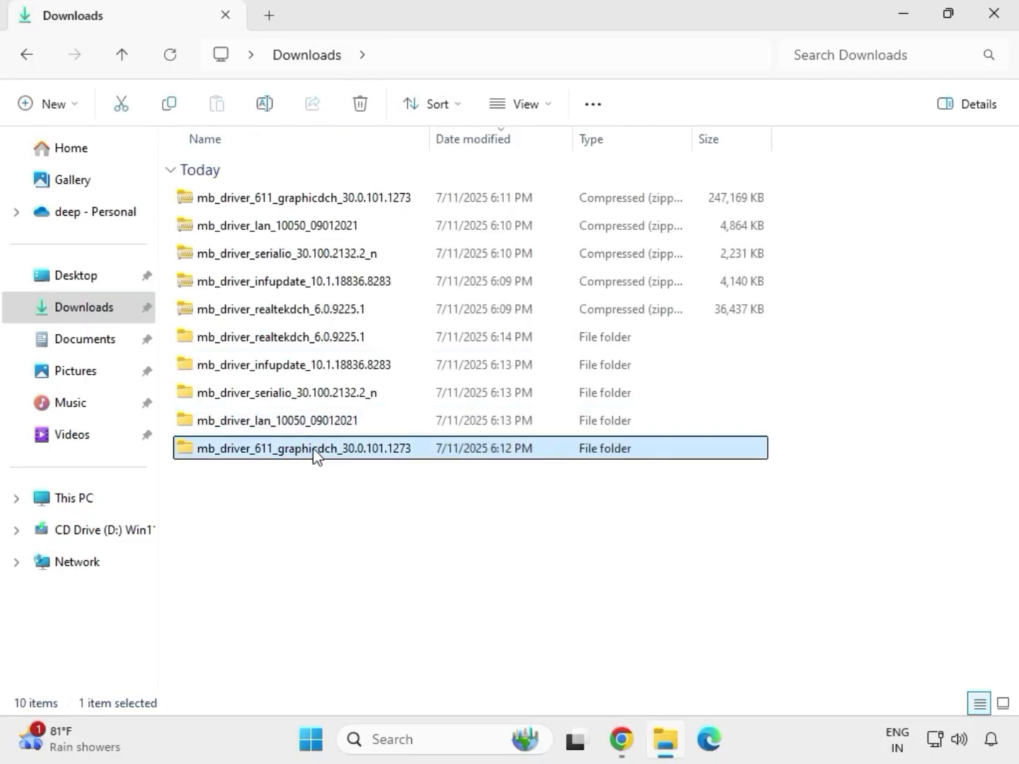
double_click(313, 449)
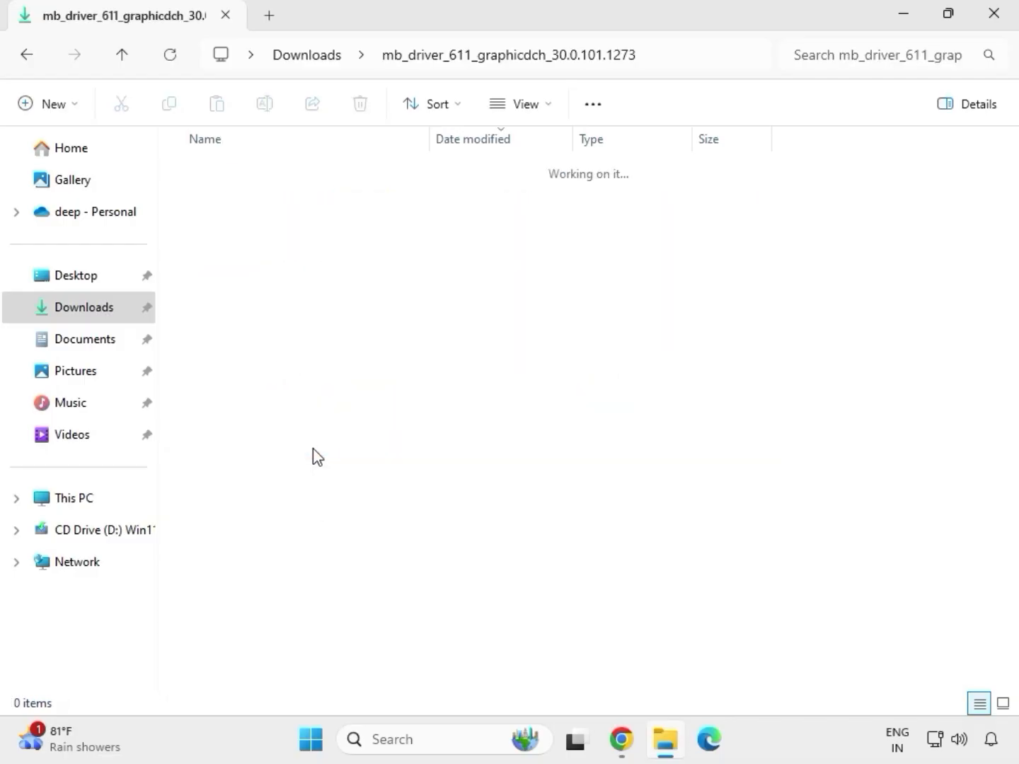
left_click(282, 205)
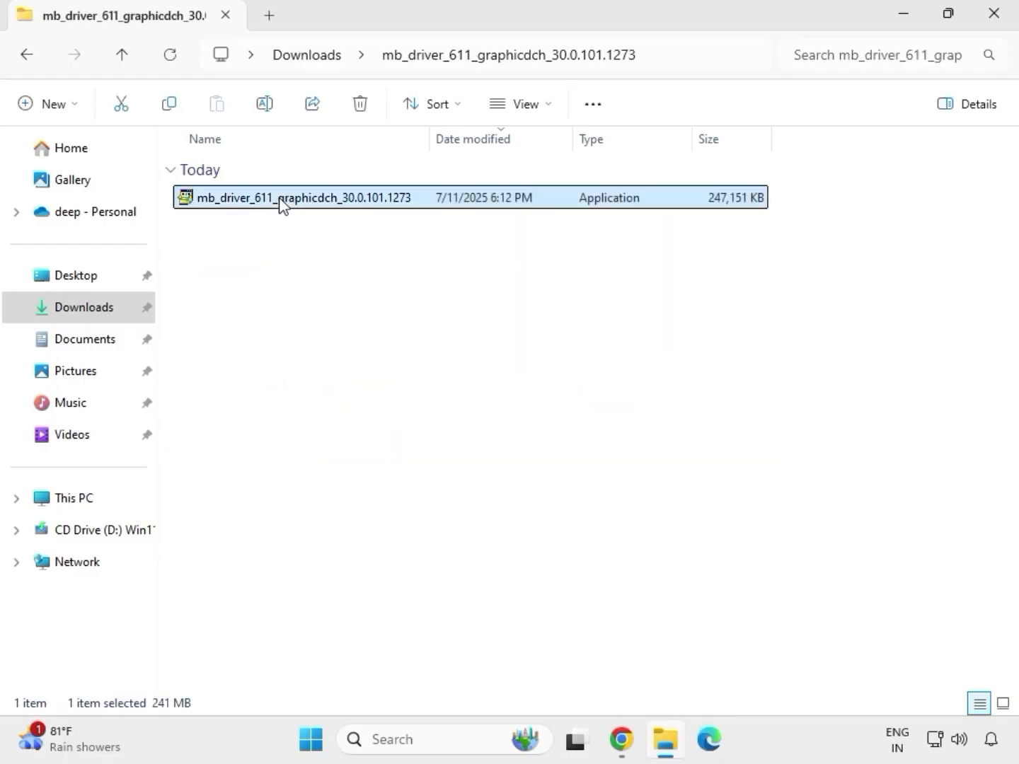
right_click(297, 235)
left_click(388, 365)
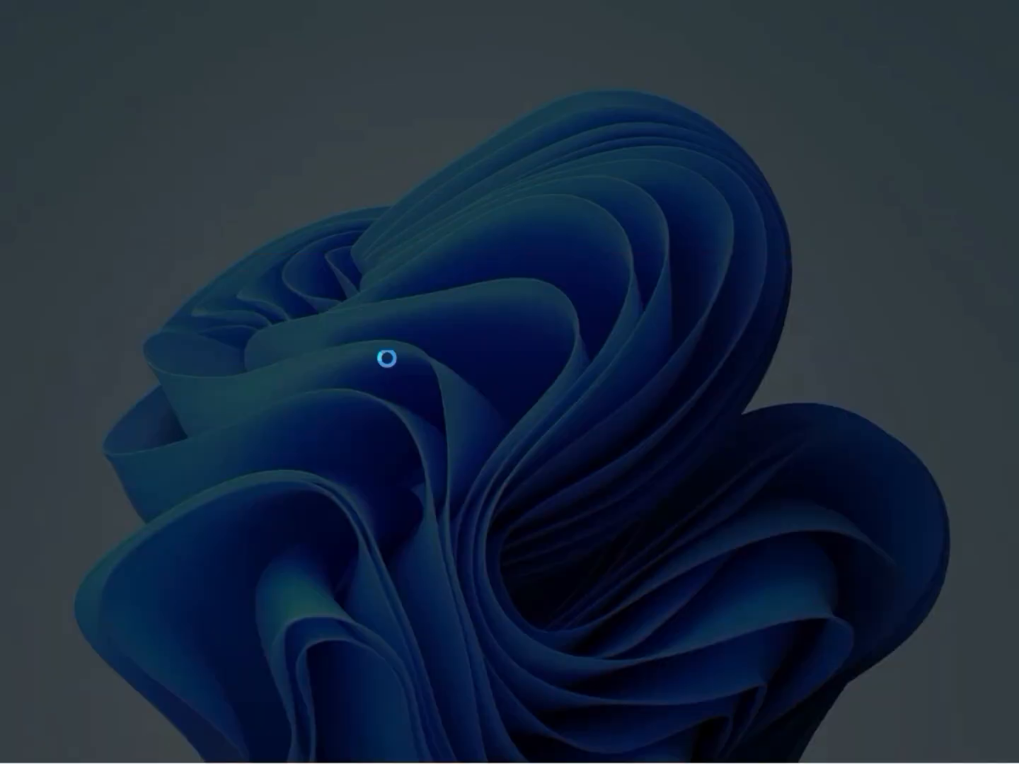
left_click(394, 539)
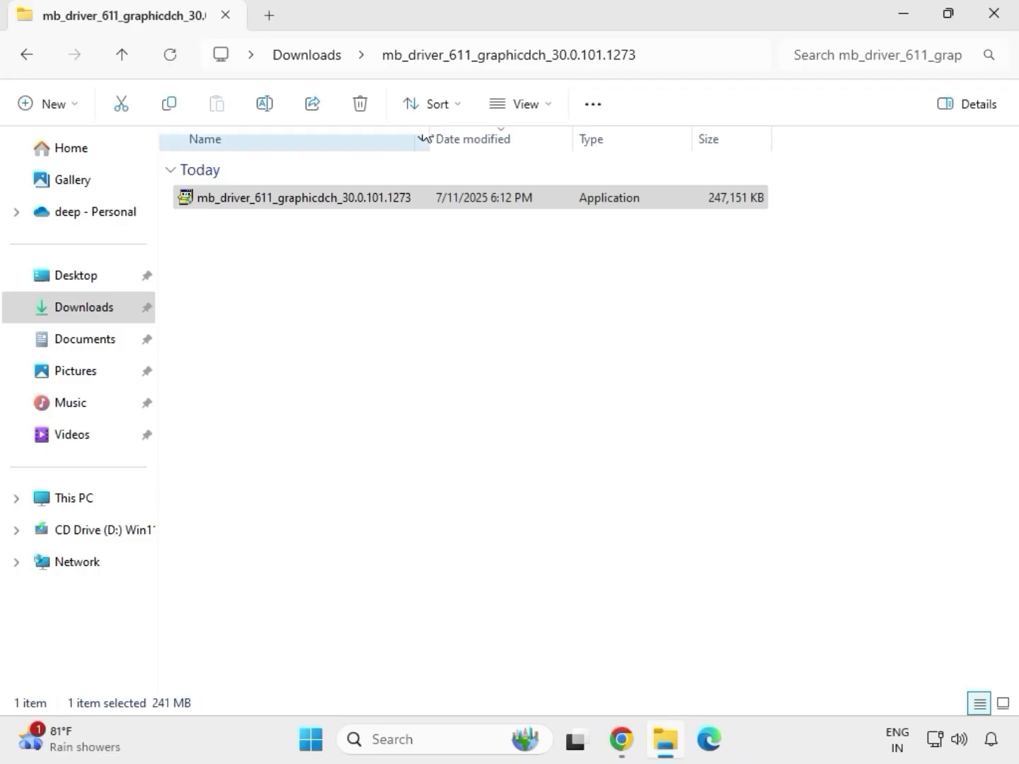
left_click(318, 60)
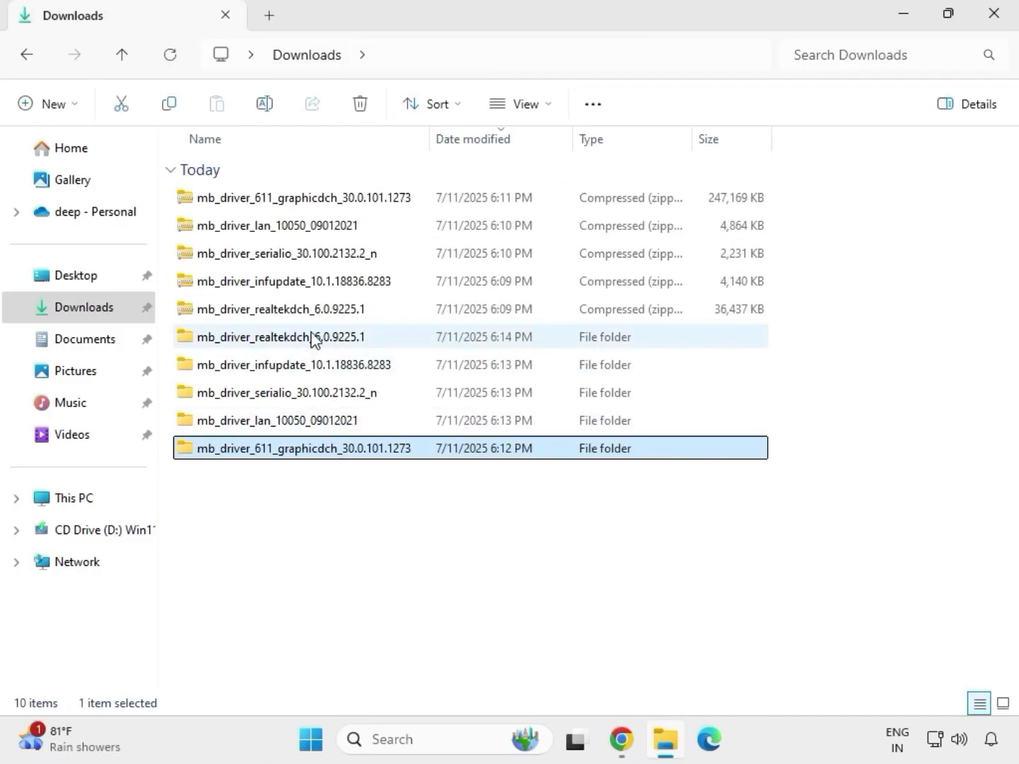
- Run Setup as administrator from the 9225.1_UAD_Win10_Win11_2021_0824_123850_WHQL_1458 folder inside mb_driver_realtekdch_6.0.9225.1 and complete the Realtek Audio Driver wizard
double_click(313, 339)
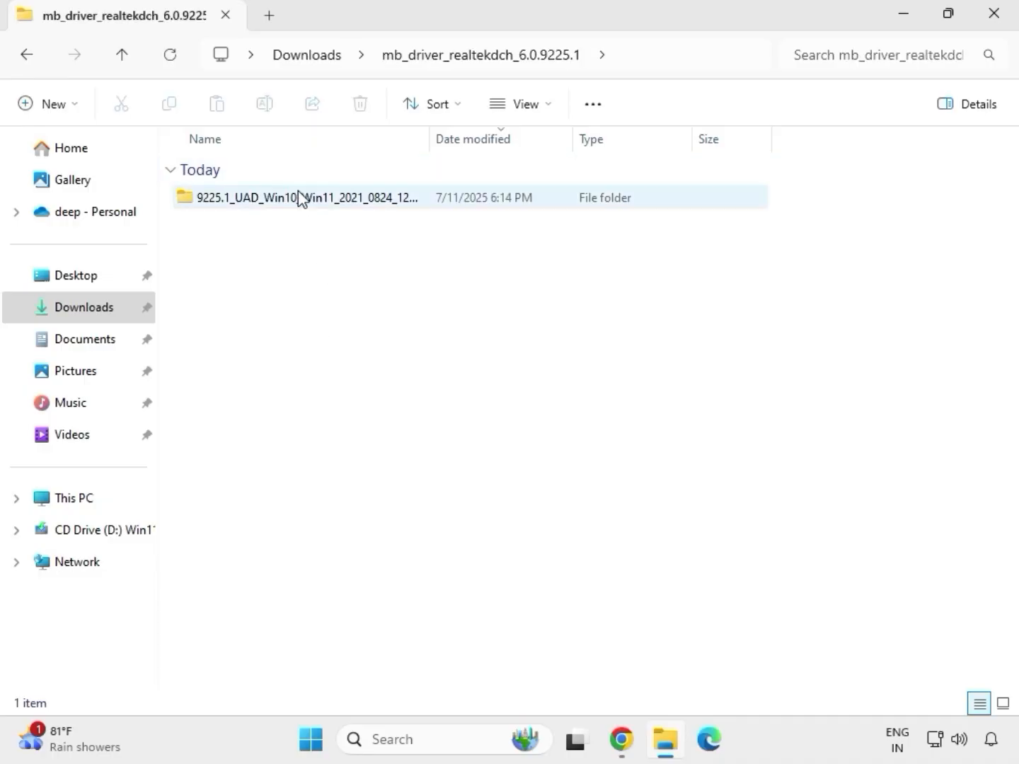
double_click(297, 198)
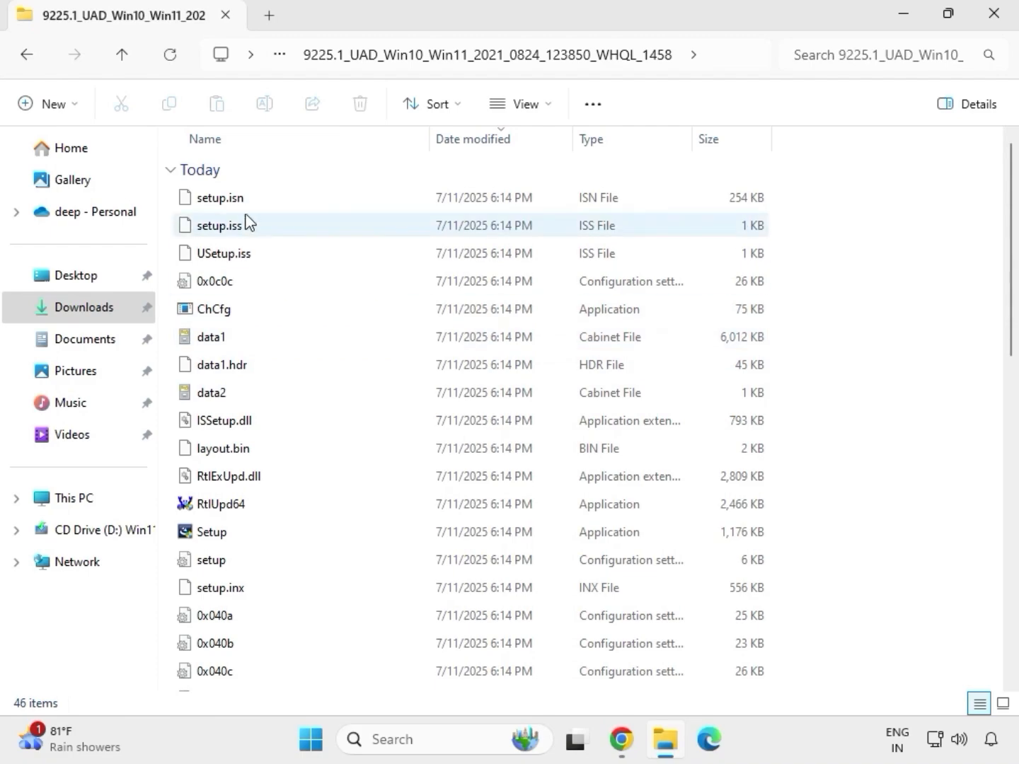
left_click(274, 531)
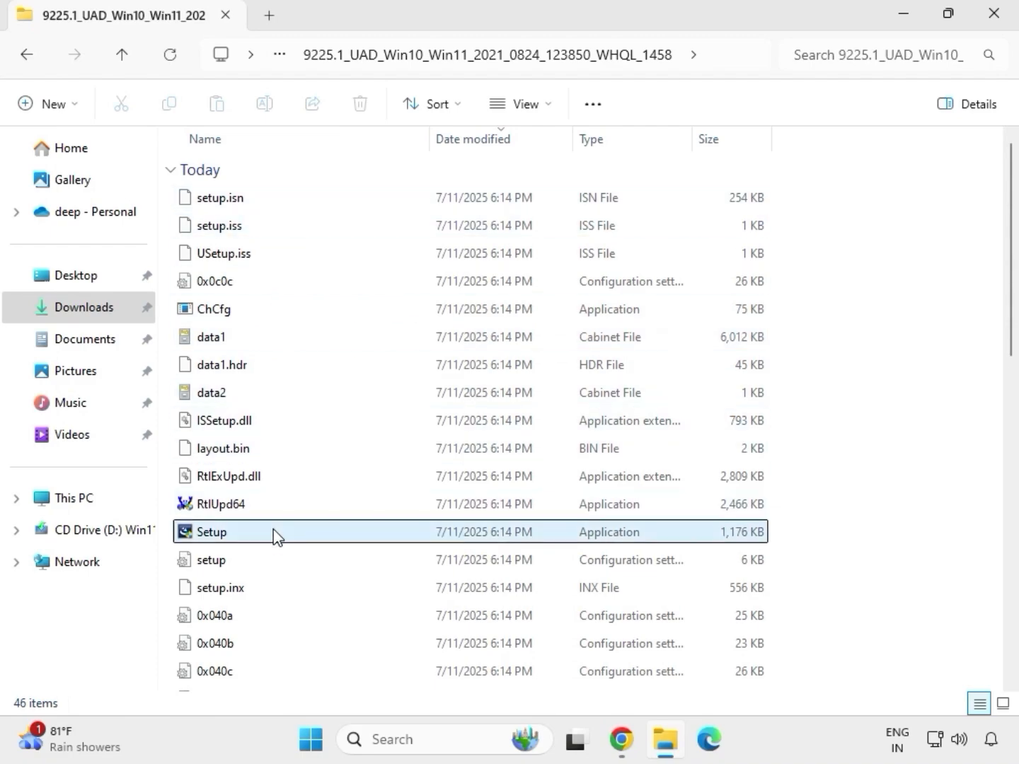
right_click(234, 541)
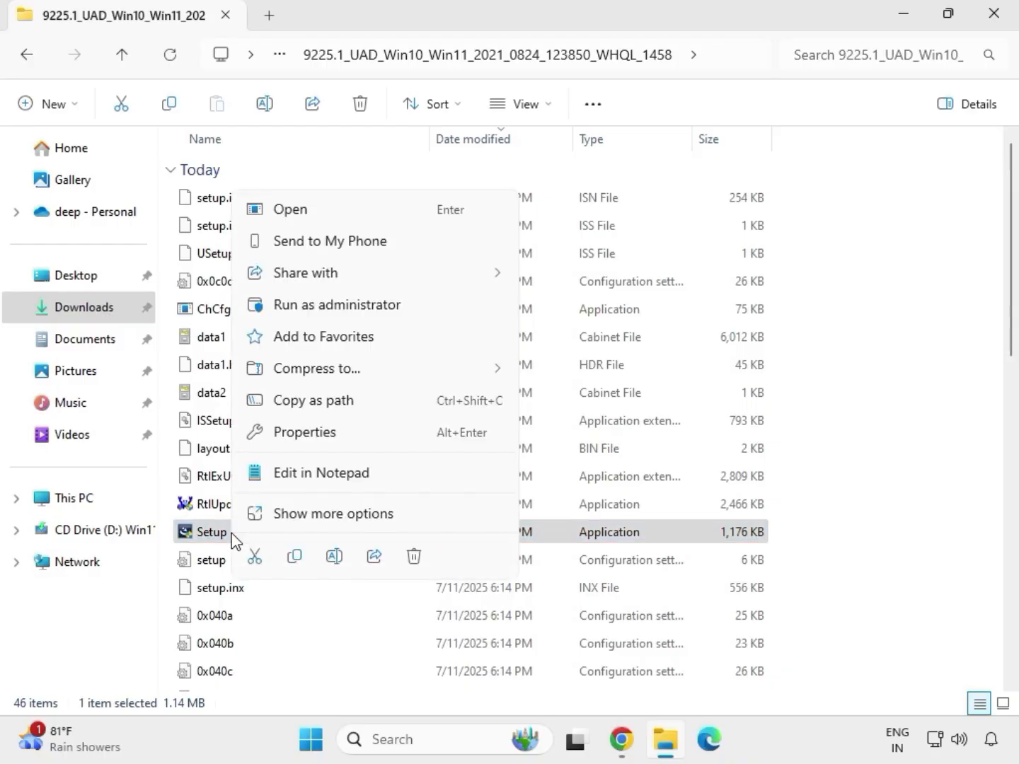
left_click(315, 307)
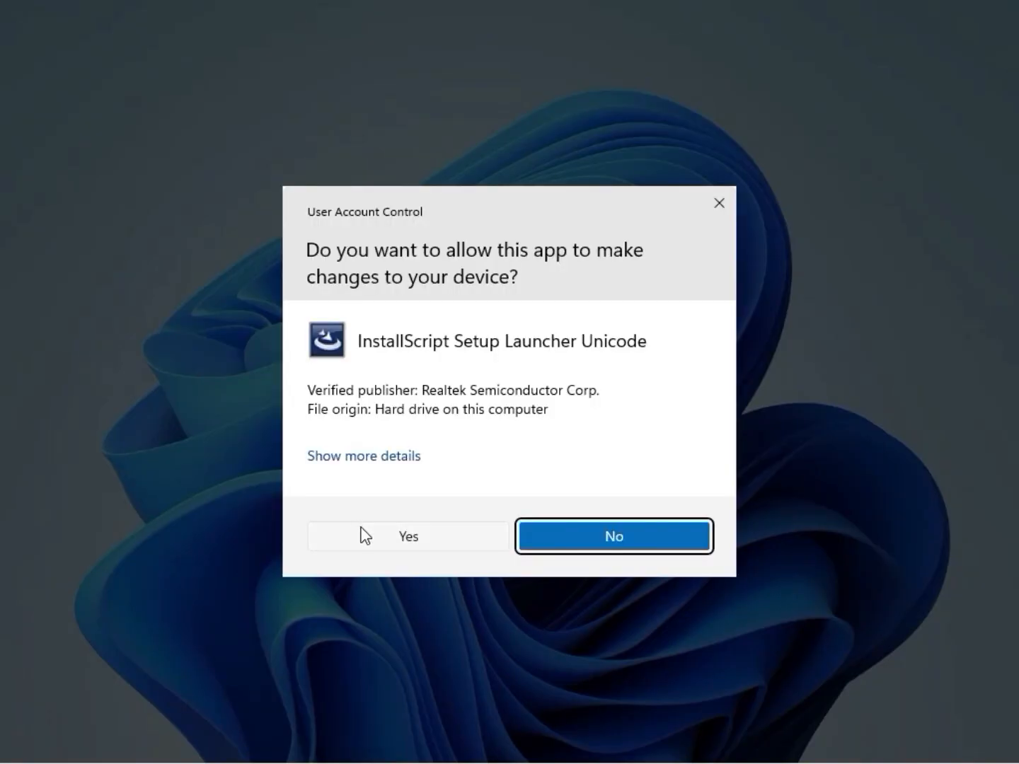
left_click(366, 536)
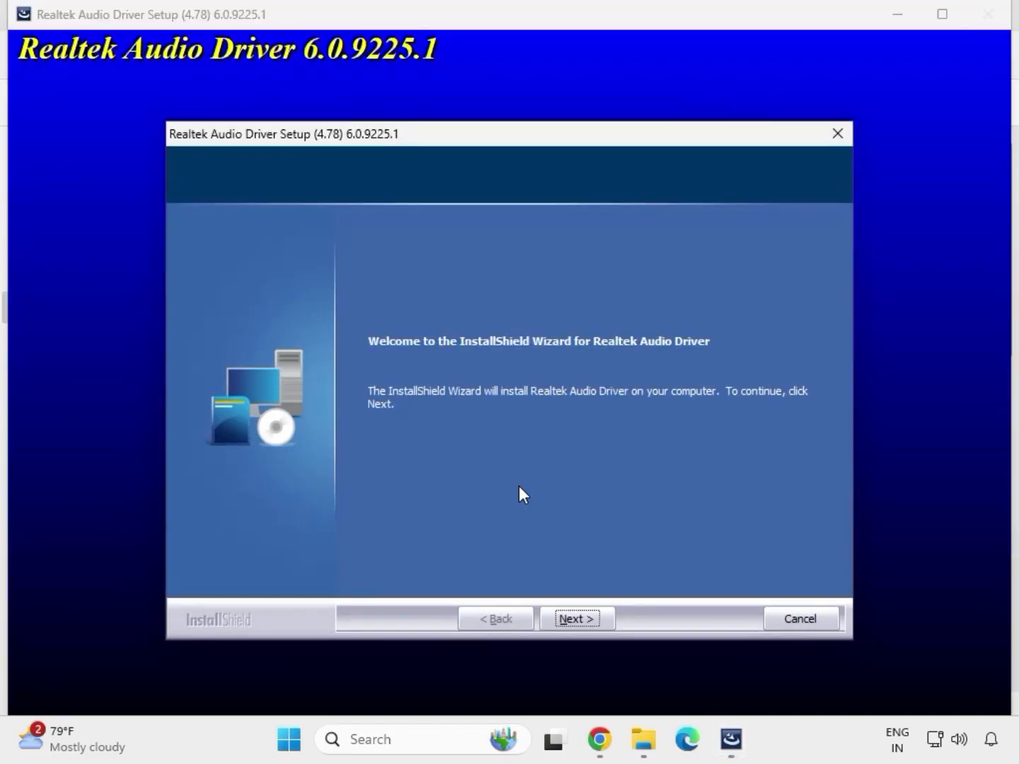
left_click(578, 615)
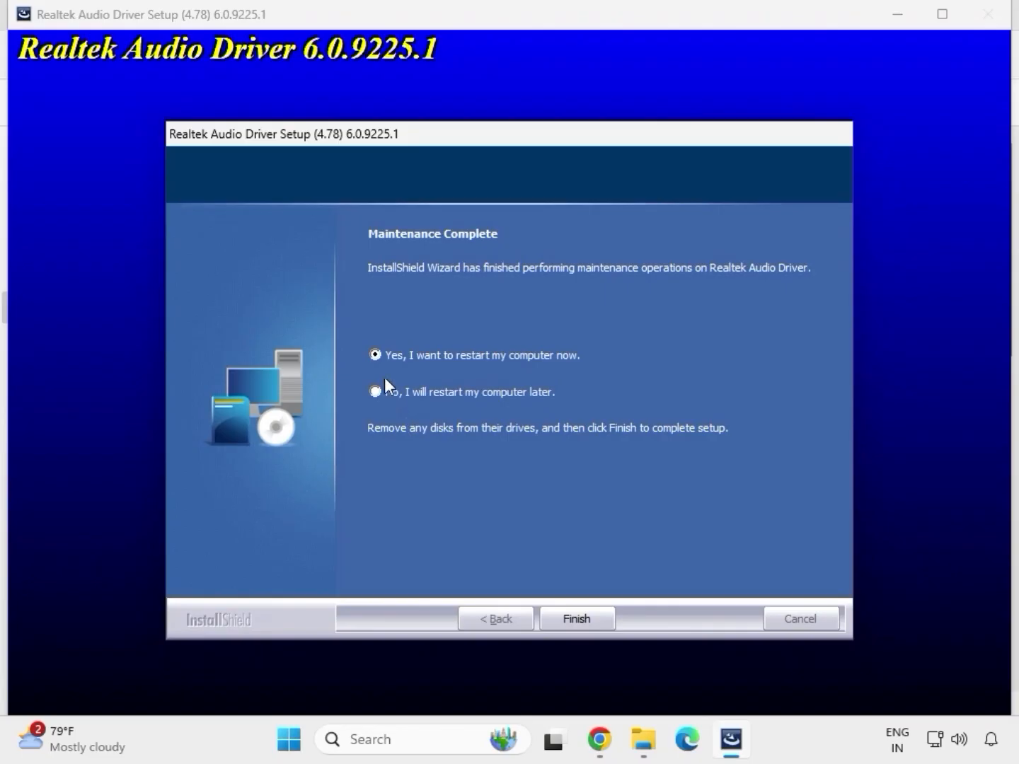
left_click(573, 618)
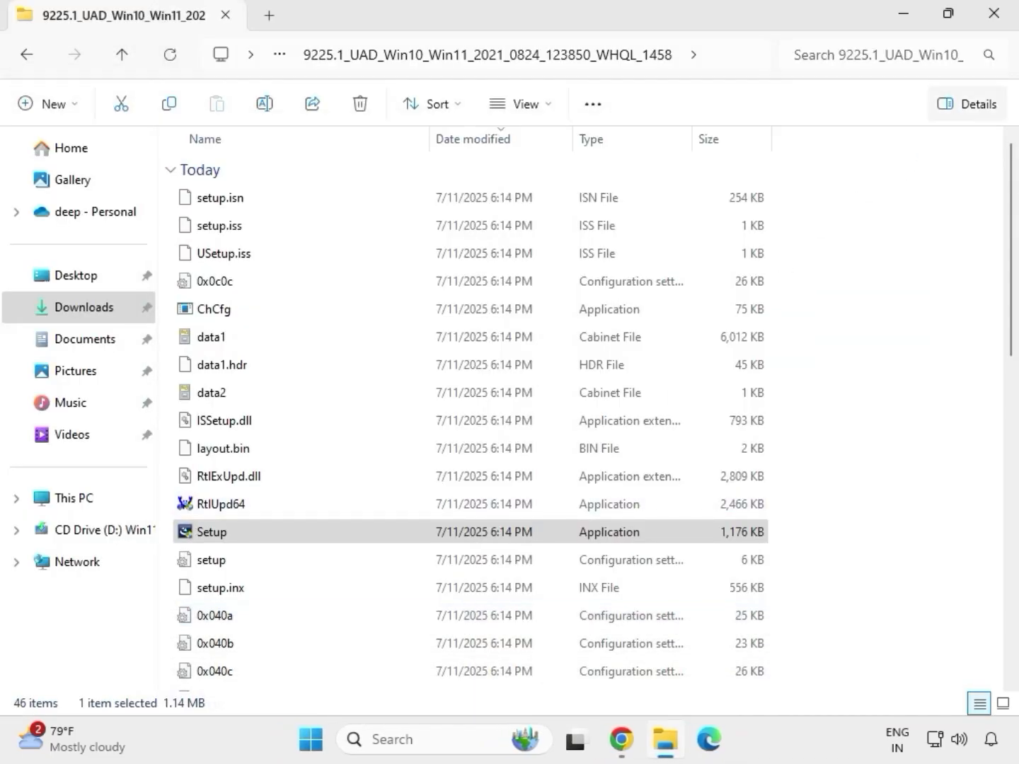